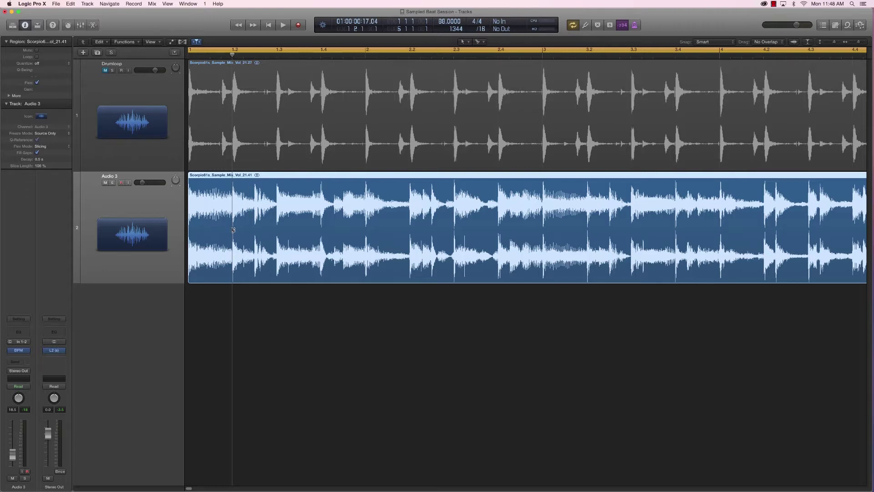
Step: Split the sample region on the Audio 3 track into equal one-beat slices, repeating the cut made at beat 1.2
{"action": "key", "text": "super+f"}
{"action": "left_click", "coordinate": [233, 230], "text": "alt"}
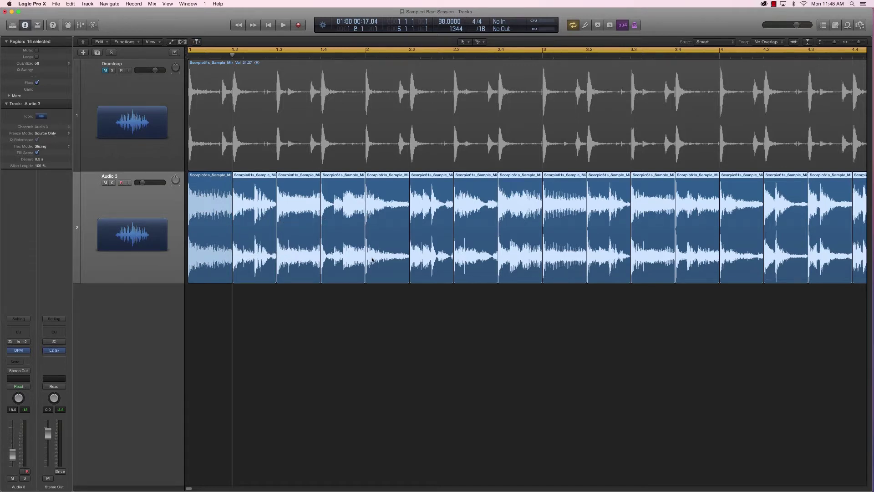
{"action": "key", "text": "super+Left"}
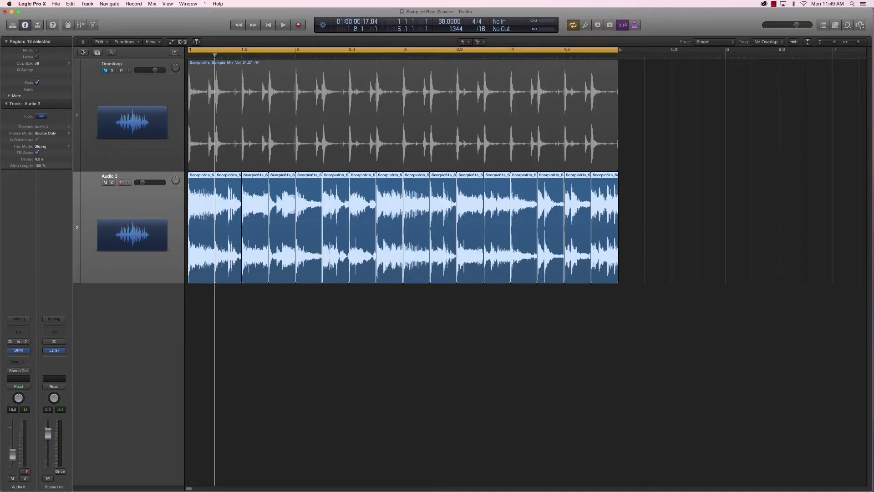
Step: Create one new Software Instrument track with an empty channel strip below Audio 3
{"action": "left_click", "coordinate": [86, 54]}
{"action": "left_click", "coordinate": [388, 32]}
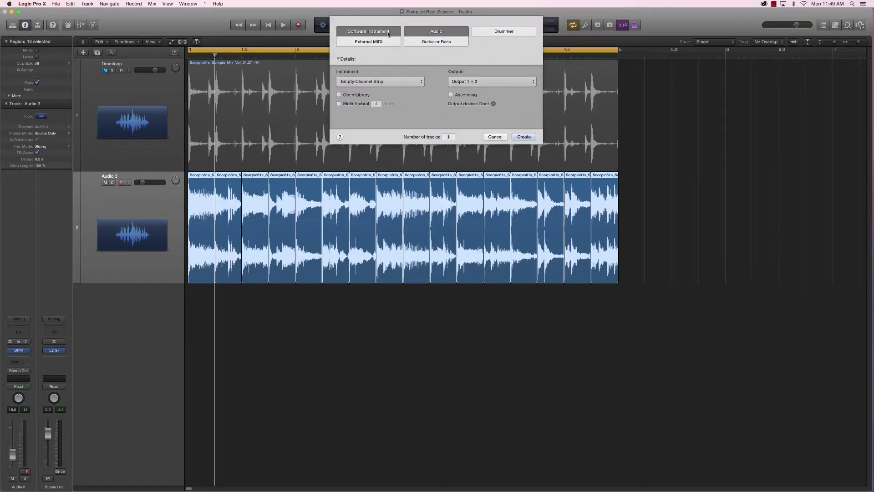
{"action": "left_click", "coordinate": [523, 119]}
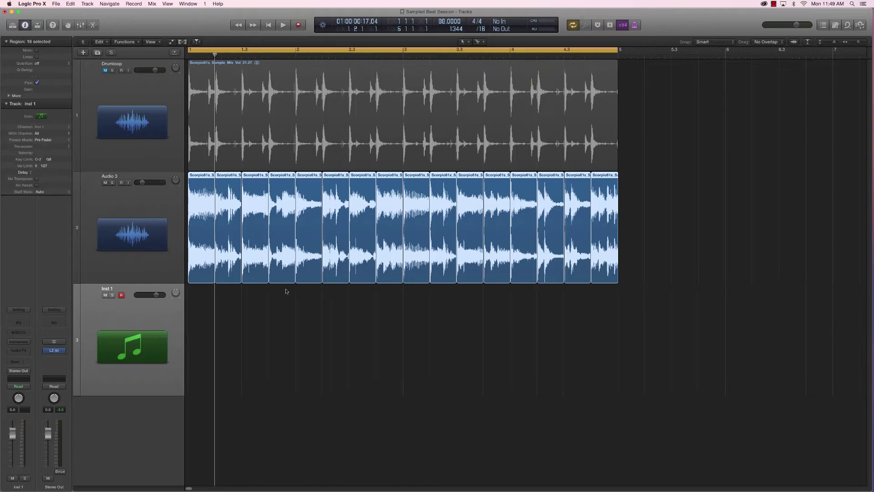
Step: Load the stereo EXS24 sampler as the instrument on the Inst 1 track
{"action": "left_click", "coordinate": [17, 344]}
{"action": "mouse_move", "coordinate": [40, 471]}
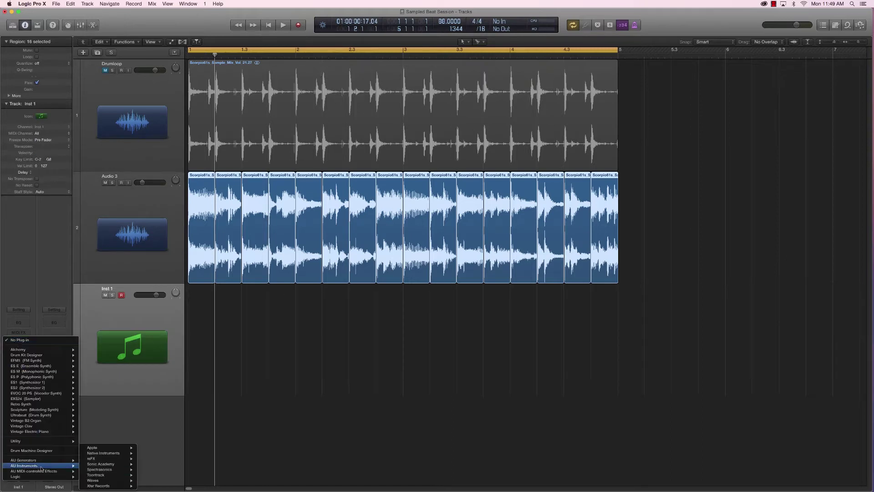
{"action": "mouse_move", "coordinate": [26, 399]}
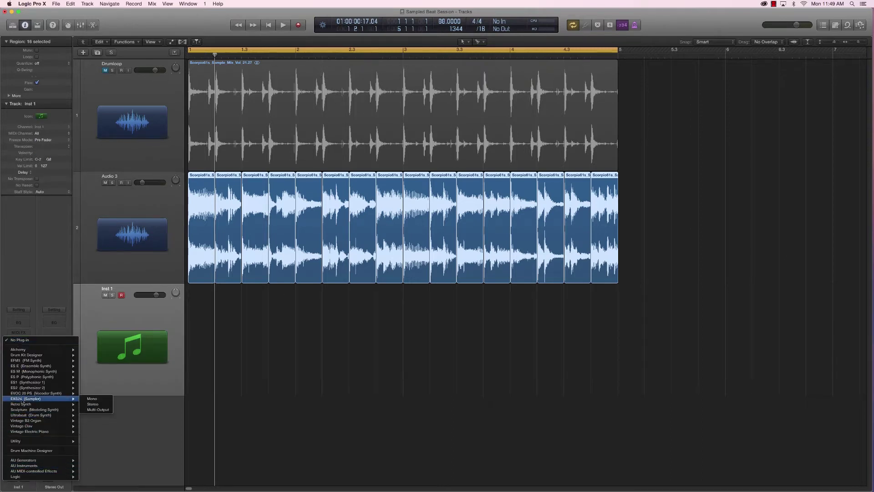
{"action": "left_click", "coordinate": [93, 404]}
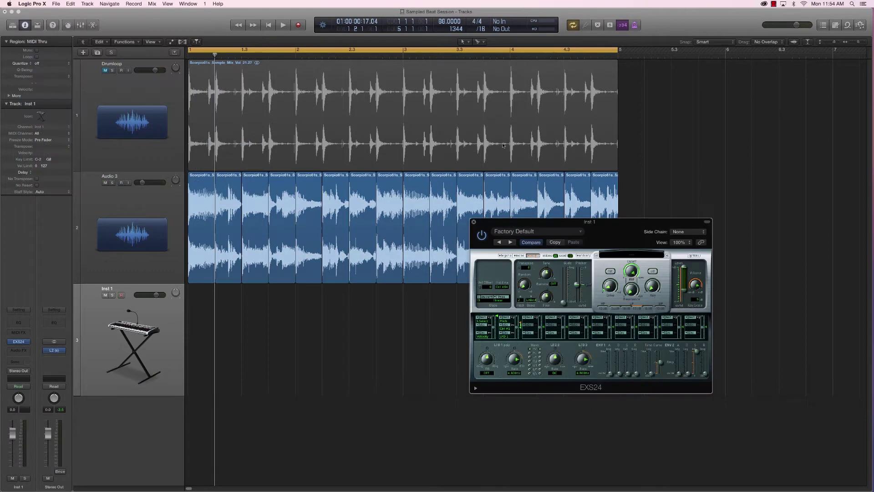
{"action": "left_click_drag", "start_coordinate": [599, 241], "coordinate": [578, 242]}
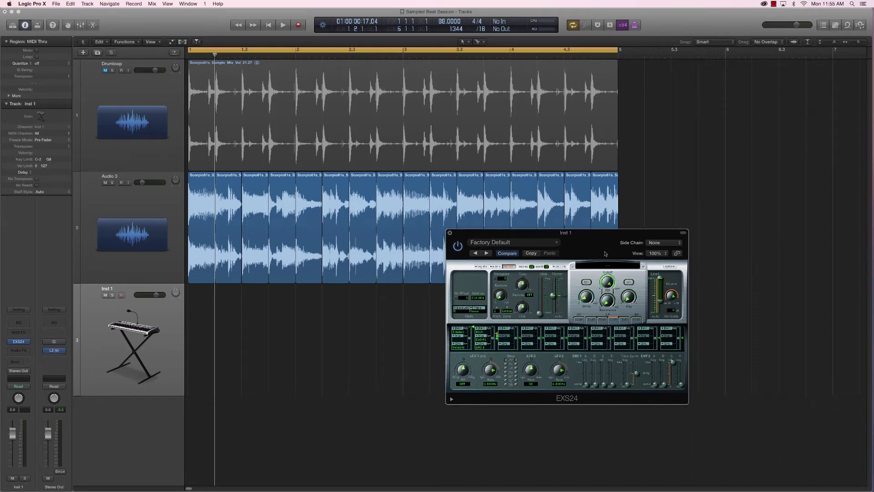
{"action": "left_click_drag", "start_coordinate": [593, 246], "coordinate": [613, 238]}
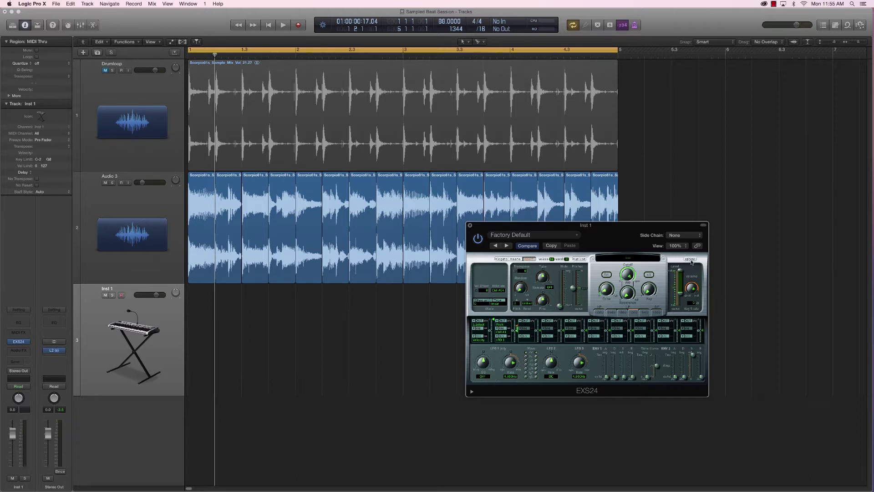
{"action": "left_click_drag", "start_coordinate": [617, 234], "coordinate": [638, 190]}
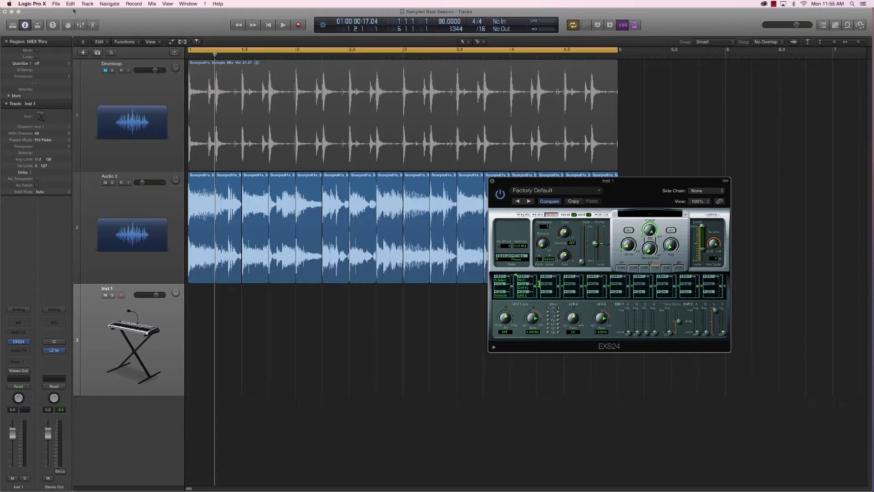
Step: Enable Advanced Editing in the advanced tools preferences and close the preferences
{"action": "left_click", "coordinate": [45, 5]}
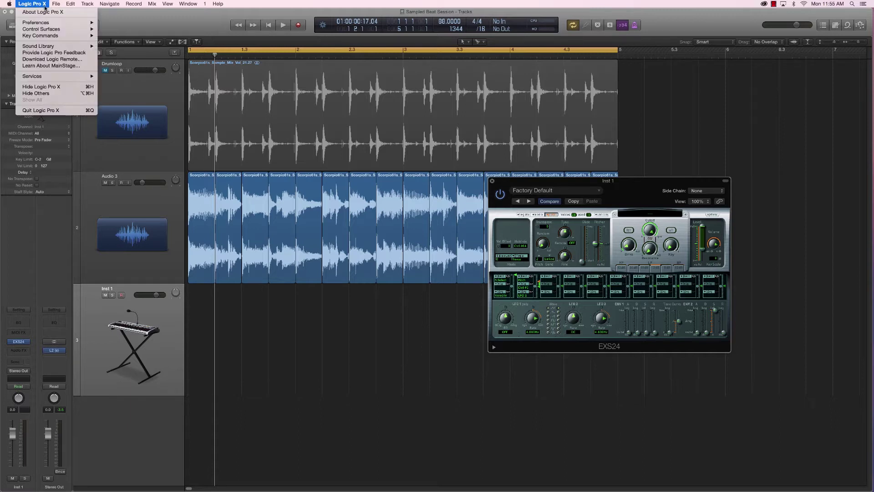
{"action": "mouse_move", "coordinate": [64, 22]}
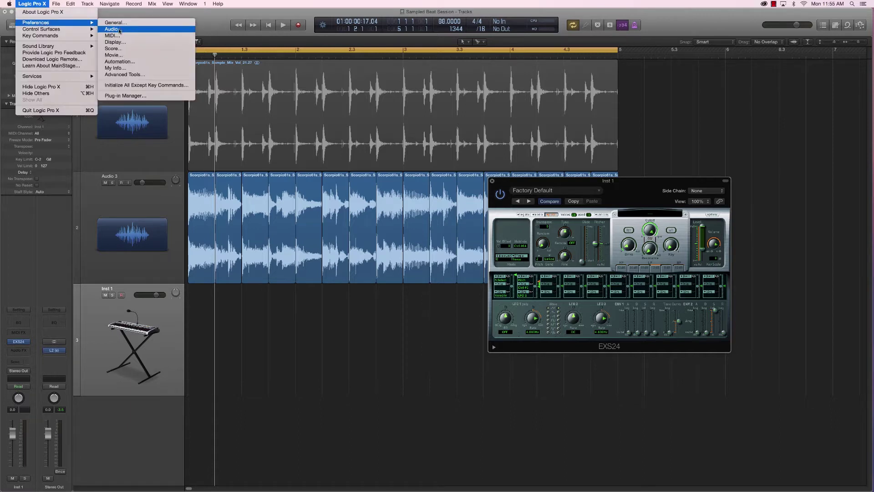
{"action": "left_click", "coordinate": [121, 74]}
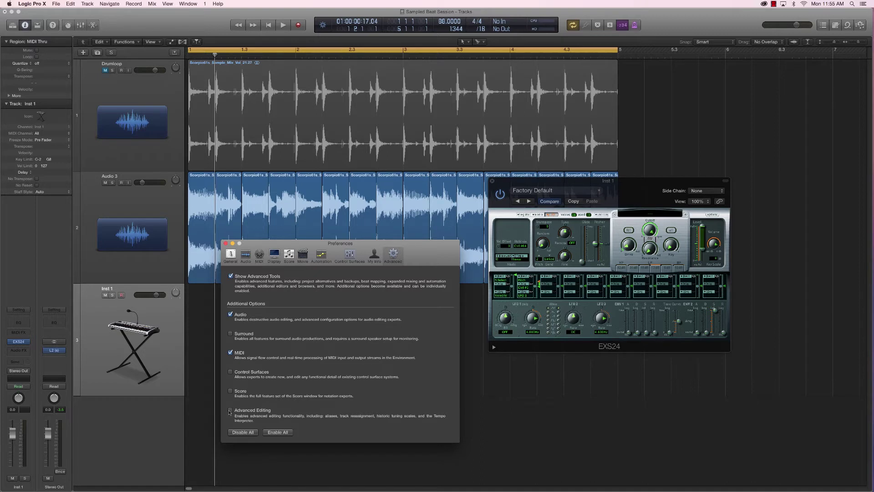
{"action": "left_click", "coordinate": [230, 411]}
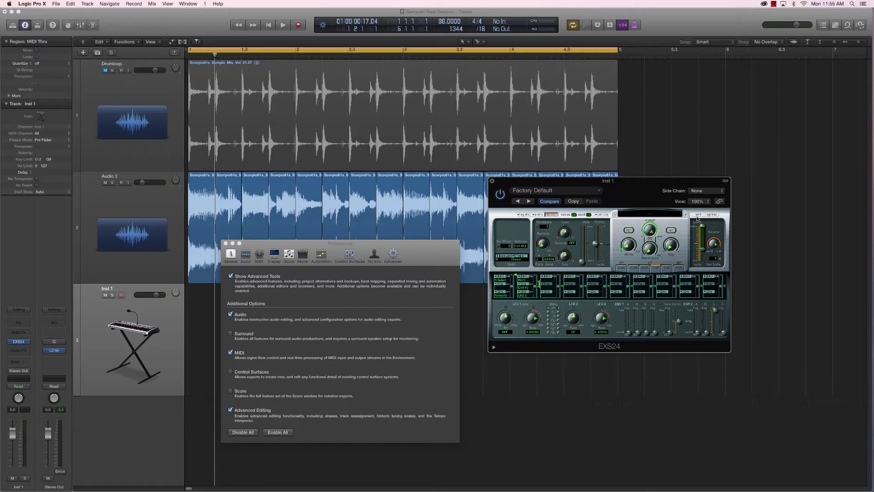
{"action": "key", "text": "super+w"}
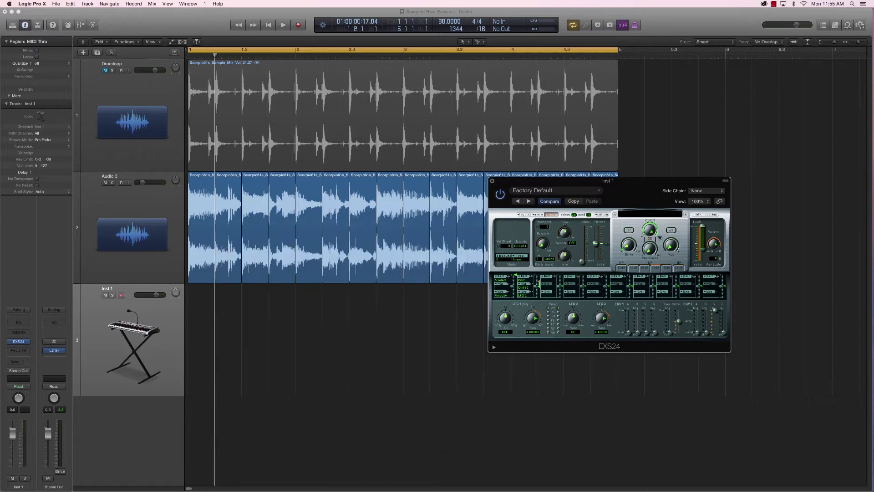
Step: Open the EXS24 Instrument Editor, place it over the arrangement and close the sampler plug-in window
{"action": "left_click", "coordinate": [696, 217]}
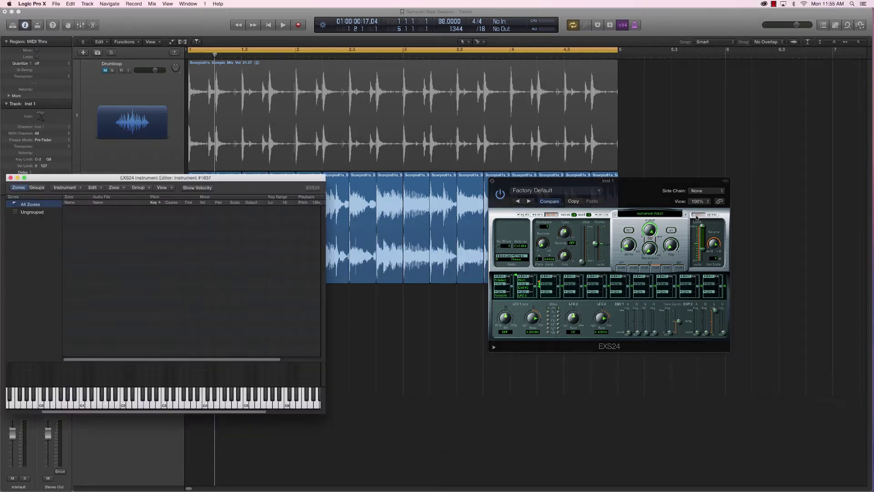
{"action": "left_click_drag", "start_coordinate": [229, 180], "coordinate": [578, 223]}
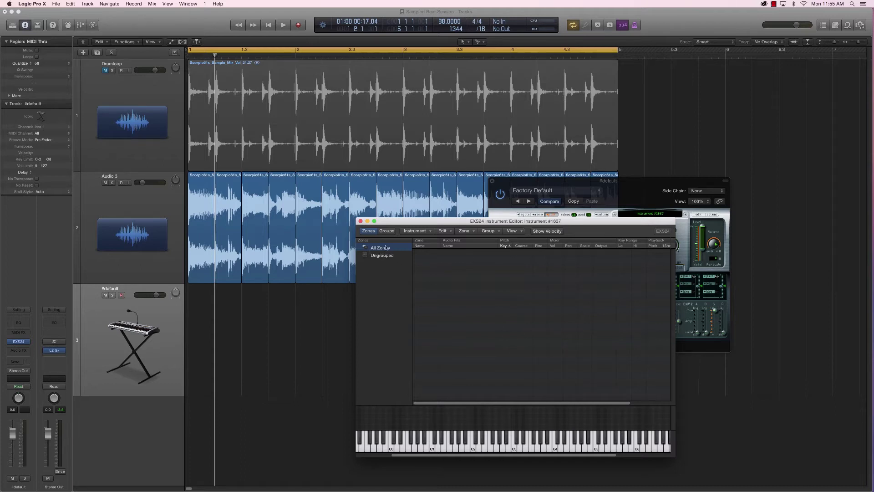
{"action": "left_click", "coordinate": [492, 181]}
Step: Add all 16 Audio 3 slices to the EXS24 instrument as contiguous zones, one note wide, starting at C1
{"action": "left_click_drag", "start_coordinate": [502, 223], "coordinate": [631, 261]}
{"action": "left_click_drag", "start_coordinate": [665, 203], "coordinate": [198, 209]}
{"action": "left_click_drag", "start_coordinate": [201, 242], "coordinate": [502, 289]}
{"action": "left_click_drag", "start_coordinate": [651, 259], "coordinate": [498, 194]}
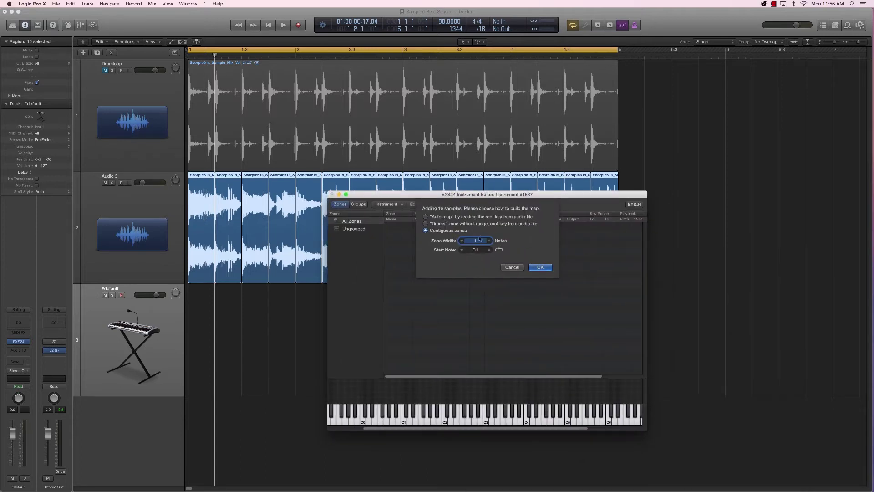
{"action": "left_click", "coordinate": [540, 268]}
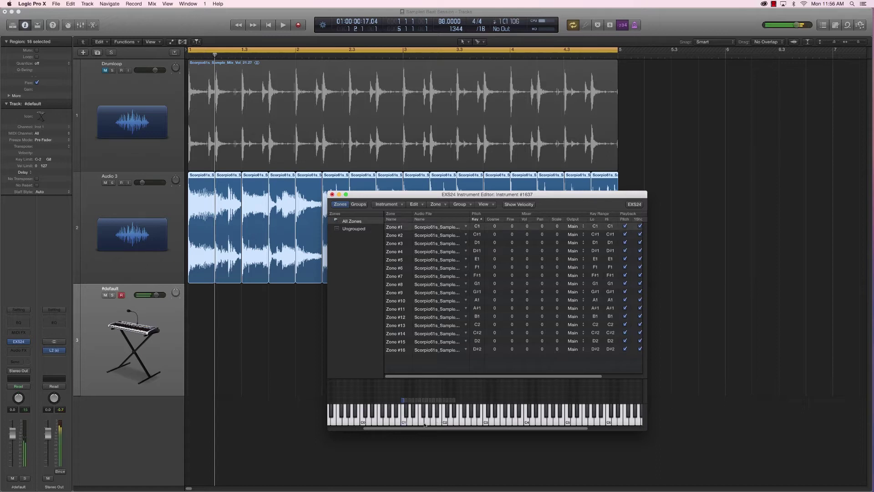
Step: Unmute the Drumloop track and mute the Audio 3 track
{"action": "left_click_drag", "start_coordinate": [369, 195], "coordinate": [485, 225]}
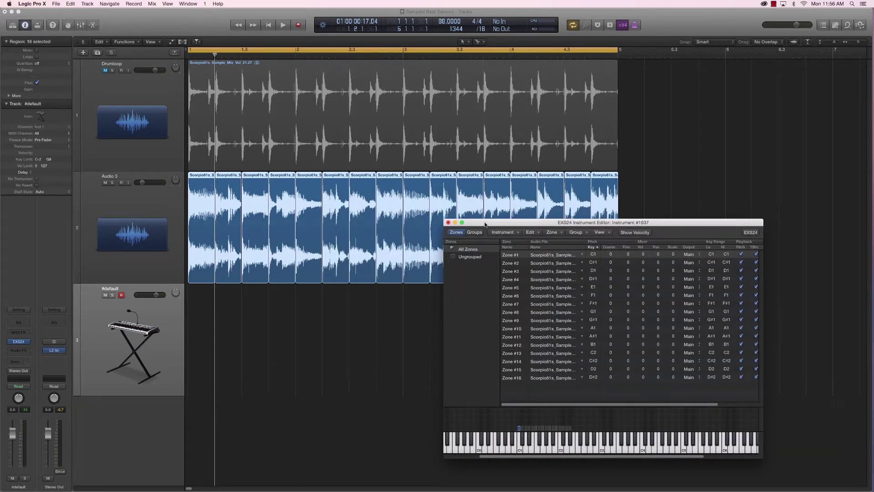
{"action": "left_click", "coordinate": [129, 105]}
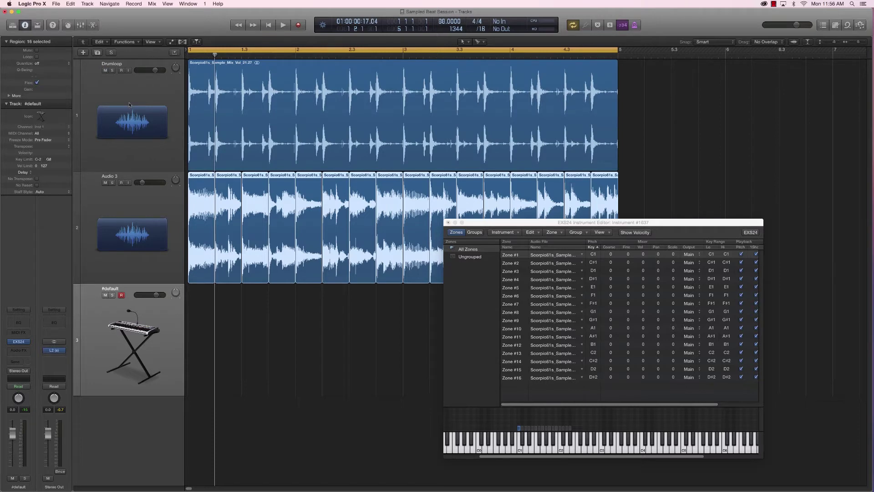
{"action": "left_click", "coordinate": [108, 199]}
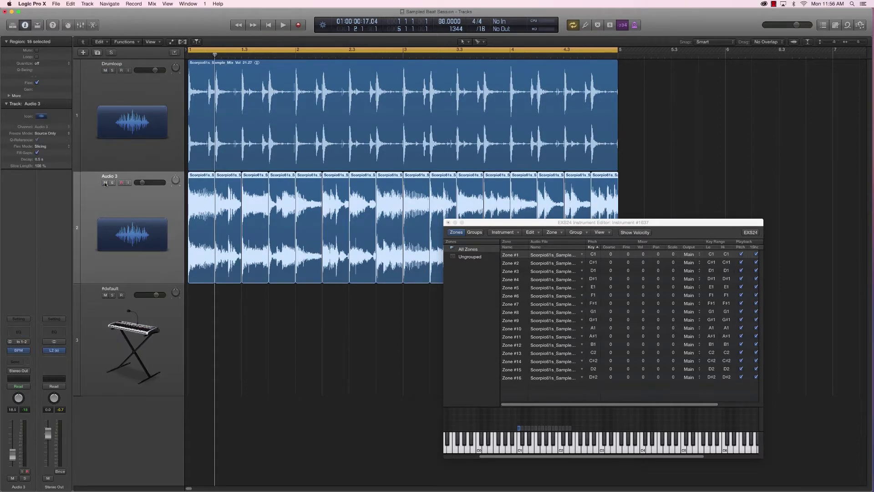
{"action": "left_click", "coordinate": [105, 183]}
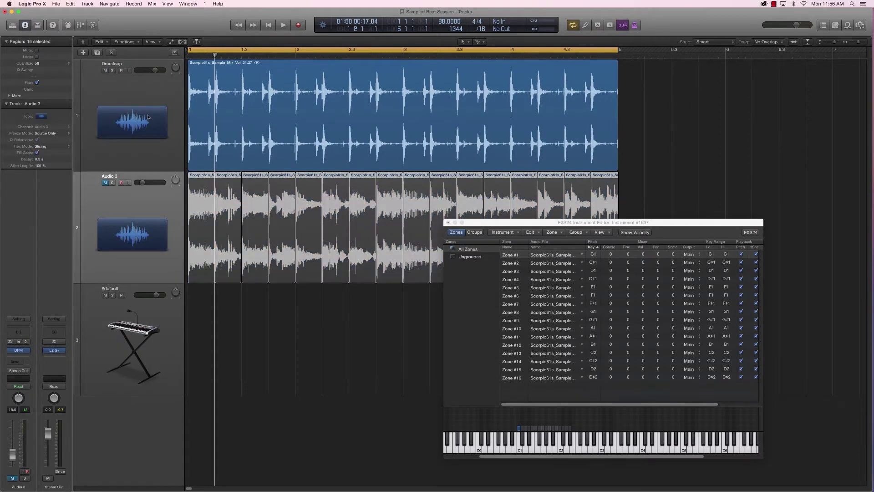
{"action": "left_click", "coordinate": [122, 78]}
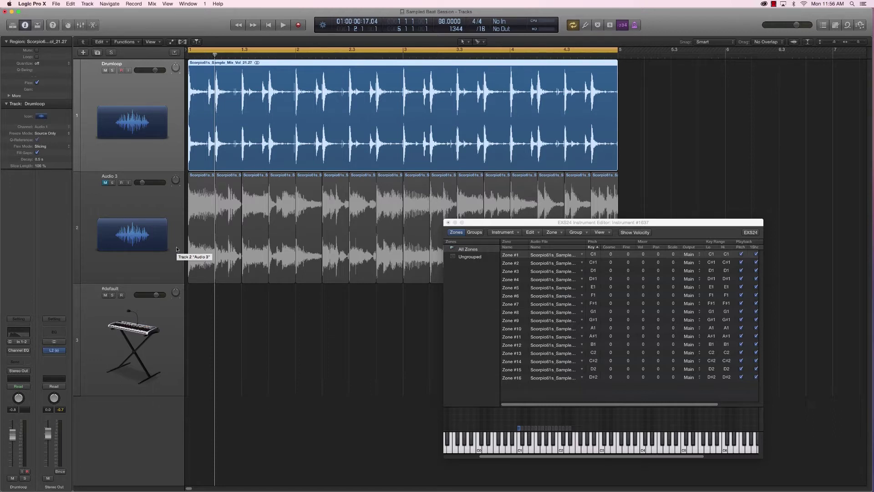
Step: Play the drum loop with the sampler track record-enabled to audition the mapped slices over it, and stop playback
{"action": "key", "text": "space"}
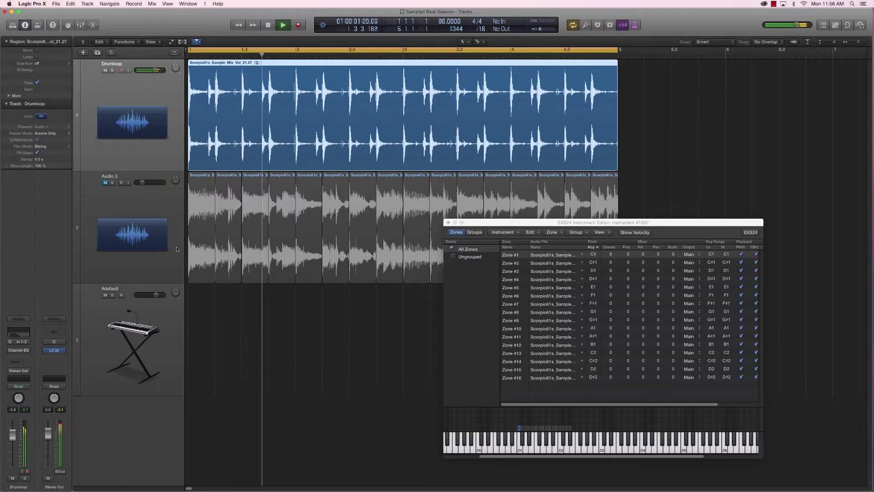
{"action": "left_click", "coordinate": [120, 295]}
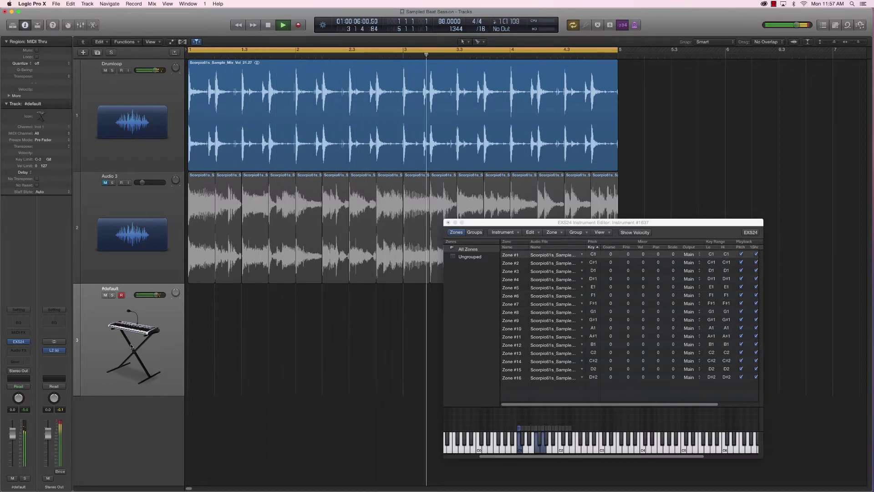
{"action": "key", "text": "space"}
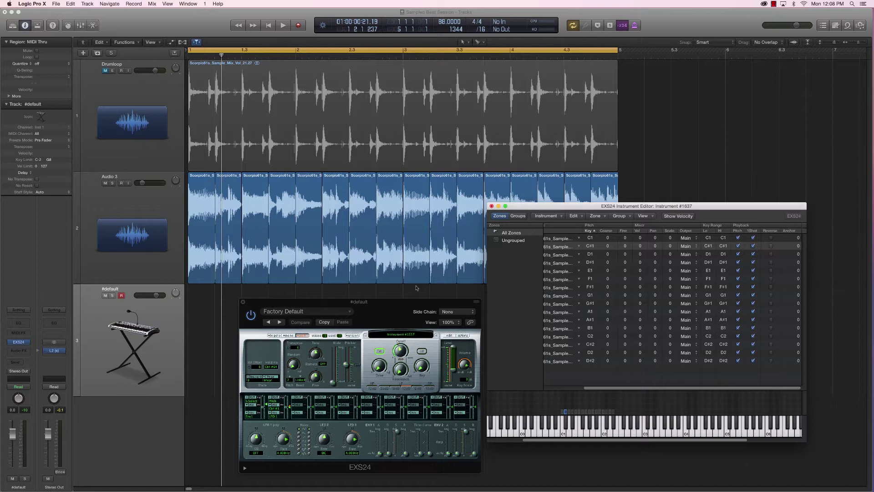
Step: Adjust the number of voices of the EXS24 sampler and reposition its window beside the Instrument Editor
{"action": "left_click_drag", "start_coordinate": [401, 301], "coordinate": [388, 282]}
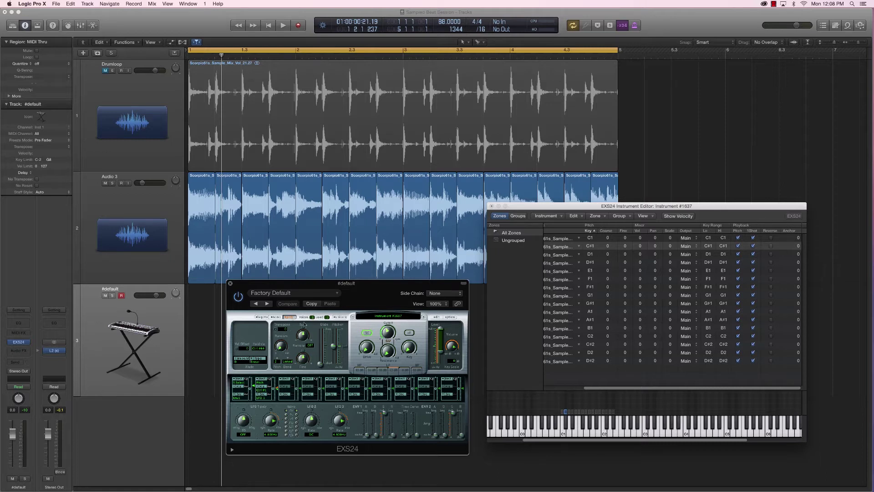
{"action": "left_click_drag", "start_coordinate": [312, 319], "coordinate": [314, 303]}
{"action": "left_click_drag", "start_coordinate": [370, 302], "coordinate": [359, 295]}
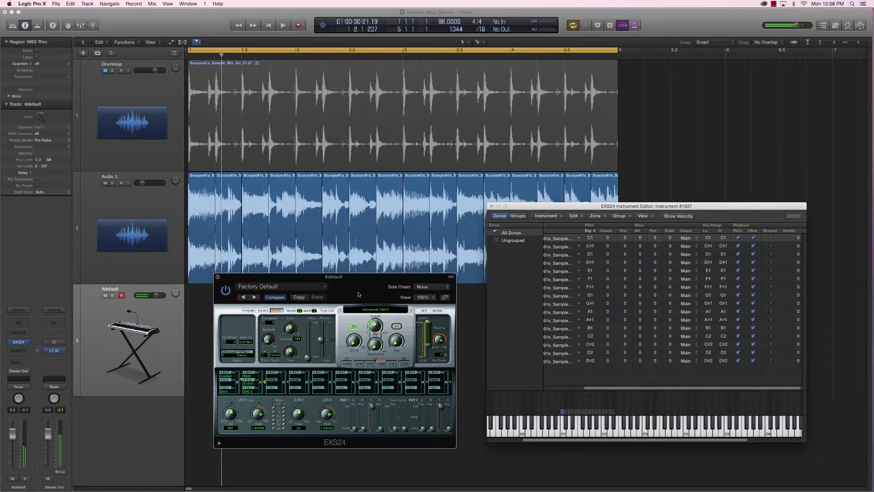
{"action": "left_click_drag", "start_coordinate": [358, 293], "coordinate": [384, 304]}
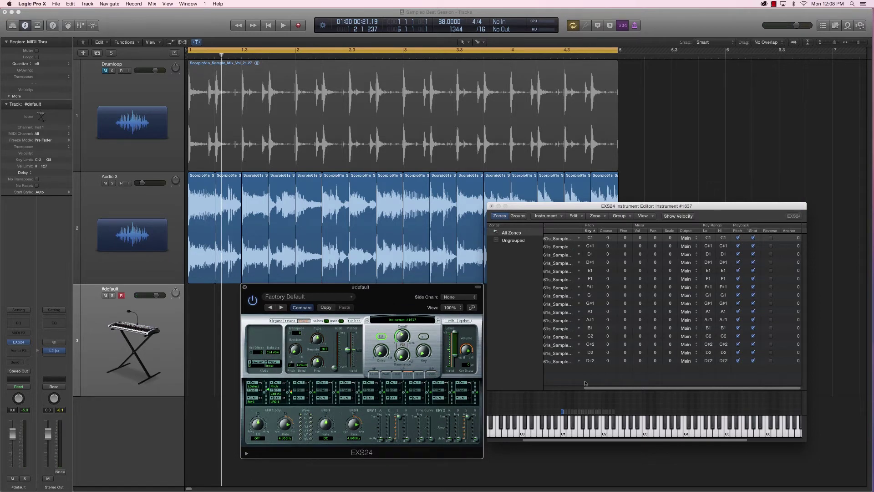
Step: Turn off 1Shot playback for all zones in the EXS24 Instrument Editor
{"action": "left_click_drag", "start_coordinate": [600, 211], "coordinate": [605, 213]}
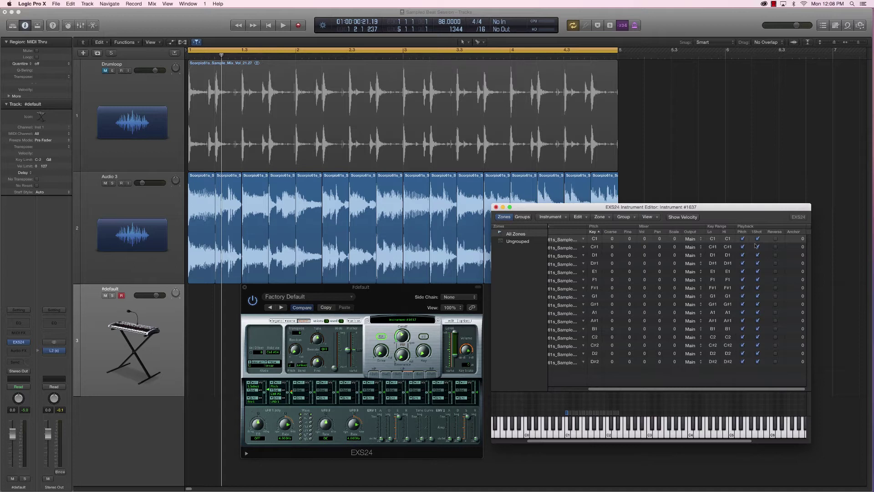
{"action": "key", "text": "super+a"}
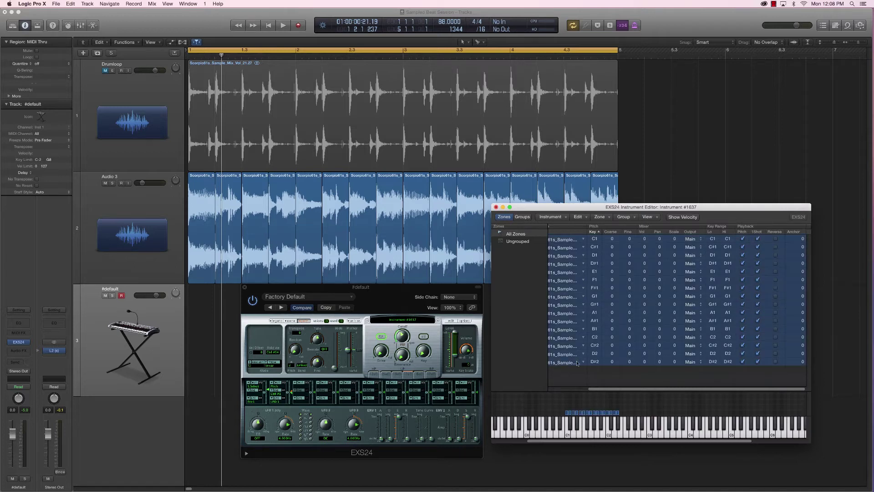
{"action": "left_click", "coordinate": [757, 239]}
Step: Turn on 1Shot playback for the C#1 zone only and close the sampler plug-in window
{"action": "left_click", "coordinate": [564, 249]}
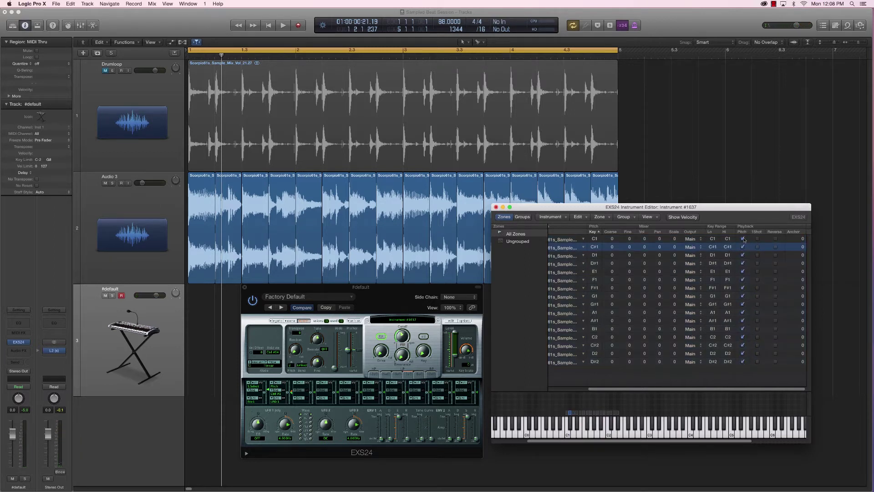
{"action": "left_click", "coordinate": [757, 247]}
{"action": "left_click", "coordinate": [563, 241]}
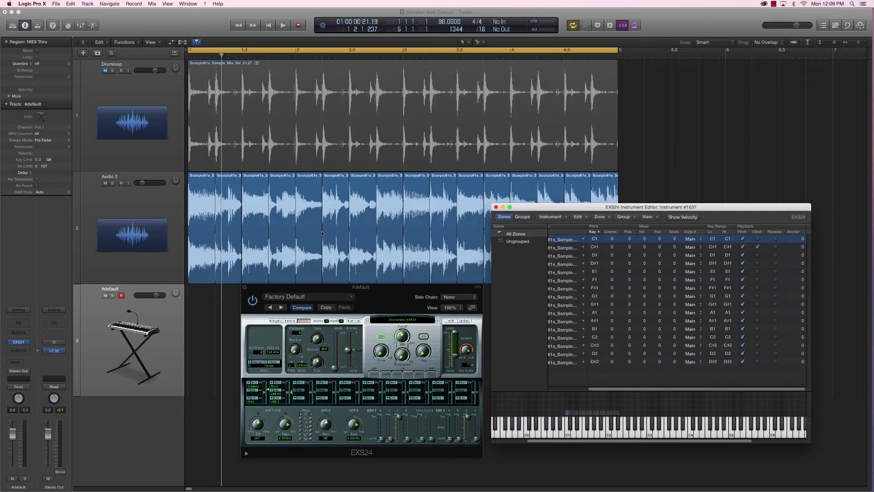
{"action": "left_click", "coordinate": [245, 287]}
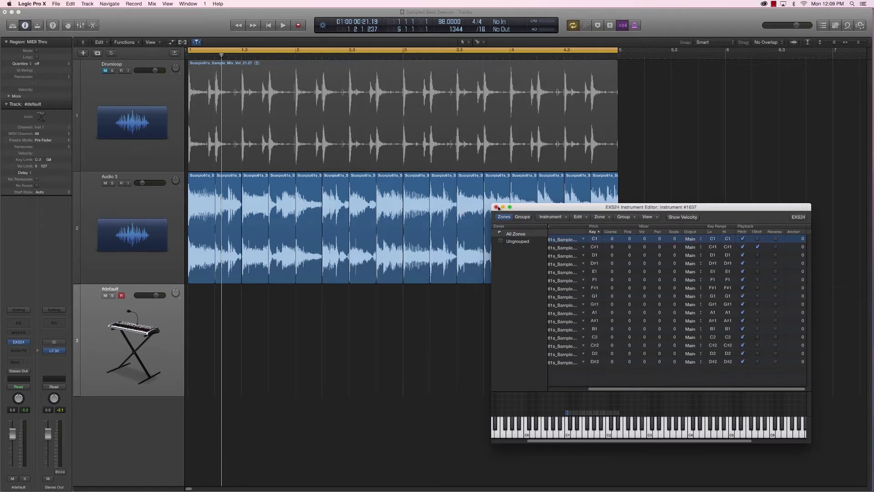
Step: Add Cymatics - Snap 23.wav from Finder on a new track below the sampler and repeat it on beats 2 and 4 across four bars
{"action": "left_click_drag", "start_coordinate": [528, 208], "coordinate": [563, 40]}
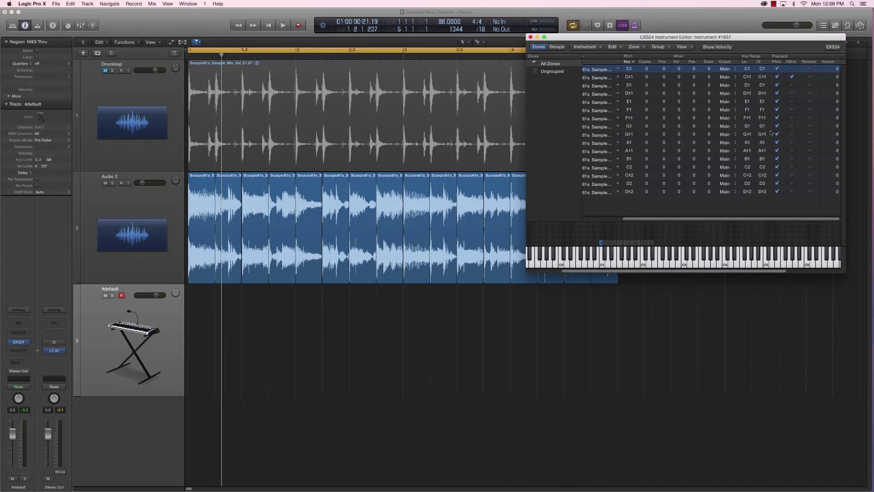
{"action": "left_click", "coordinate": [854, 81]}
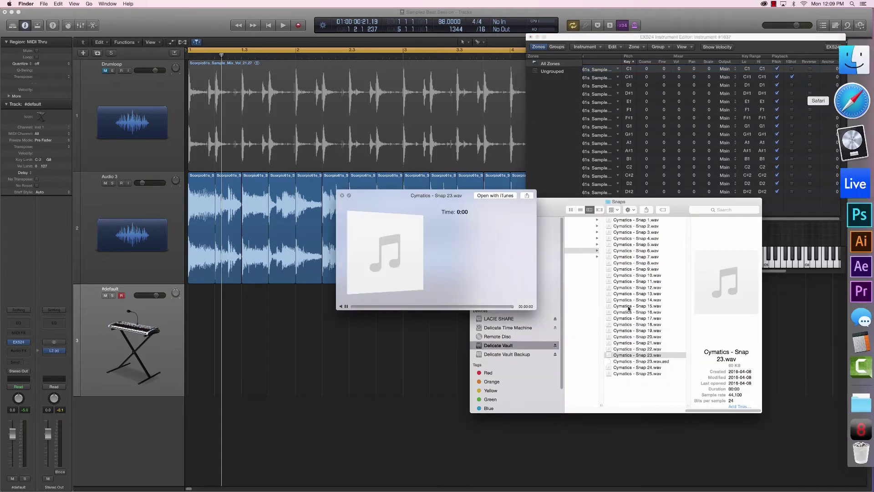
{"action": "left_click_drag", "start_coordinate": [628, 354], "coordinate": [327, 437]}
{"action": "left_click_drag", "start_coordinate": [218, 440], "coordinate": [433, 438]}
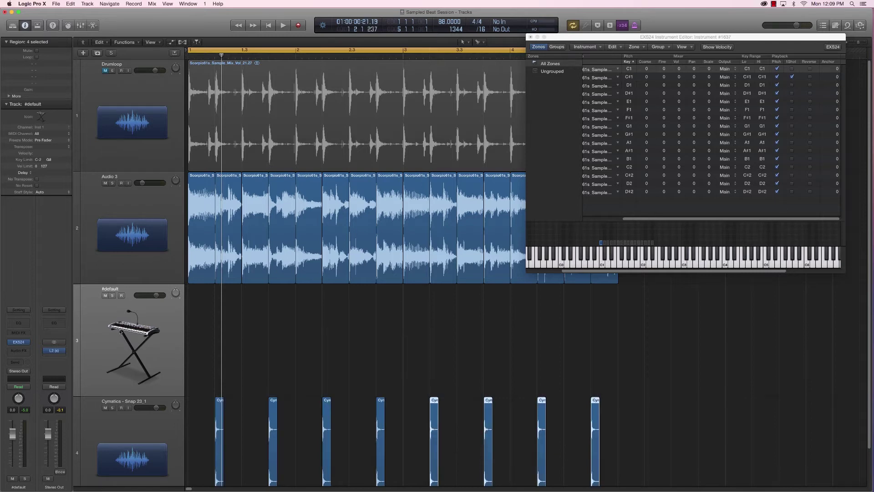
Step: Audition the snaps with the sliced loop and lower the snap track's volume to about -12.6 dB
{"action": "left_click", "coordinate": [121, 265]}
{"action": "key", "text": "space"}
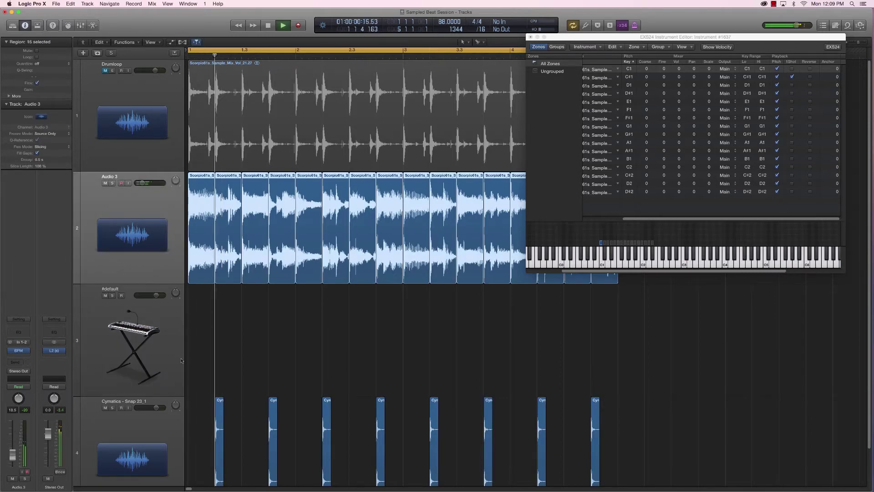
{"action": "left_click", "coordinate": [139, 437]}
{"action": "scroll", "coordinate": [139, 437], "scroll_direction": "down", "scroll_amount": 1}
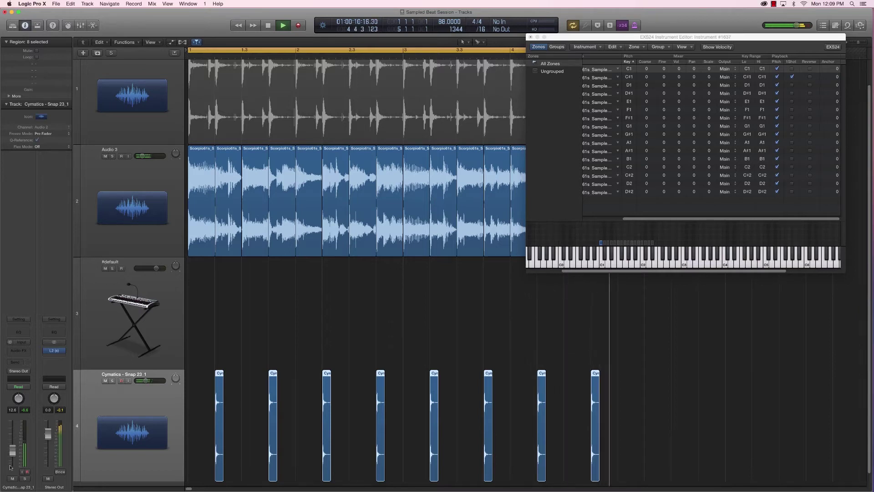
{"action": "key", "text": "space"}
Step: Switch to Finder and open the Kicks folder inside Drum One Shots
{"action": "left_click", "coordinate": [859, 73]}
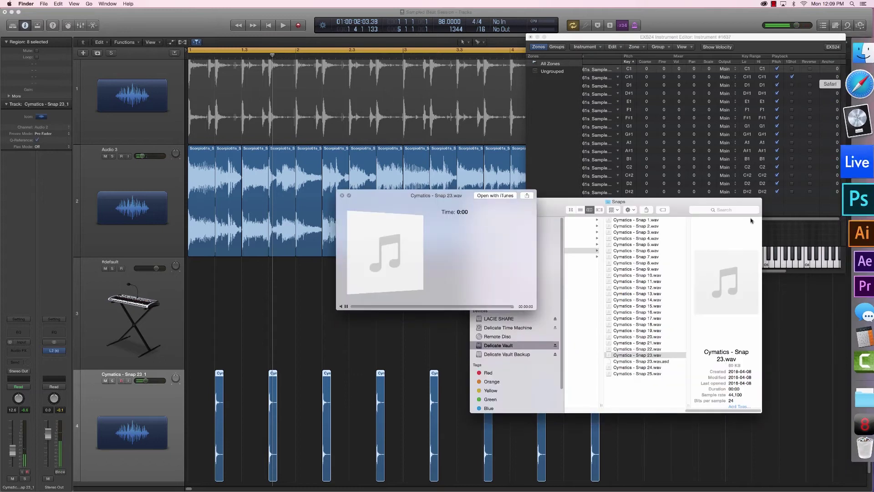
{"action": "key", "text": "Left"}
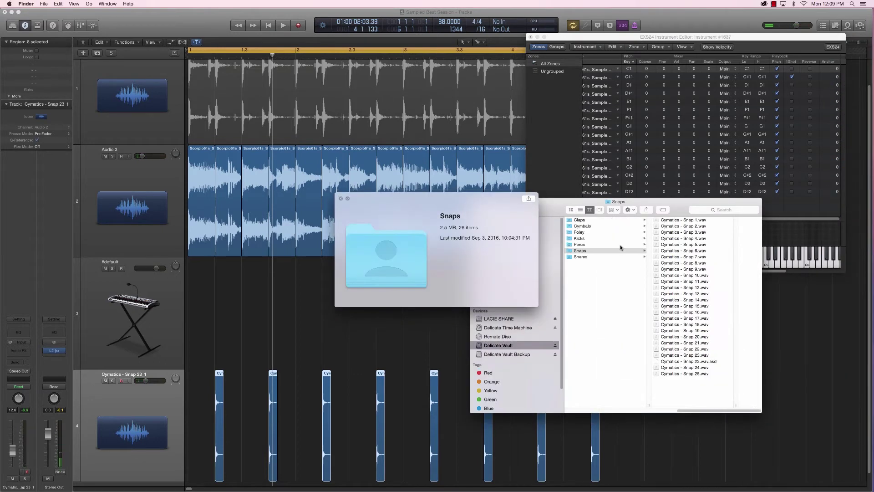
{"action": "key", "text": "Left"}
{"action": "key", "text": "Up"}
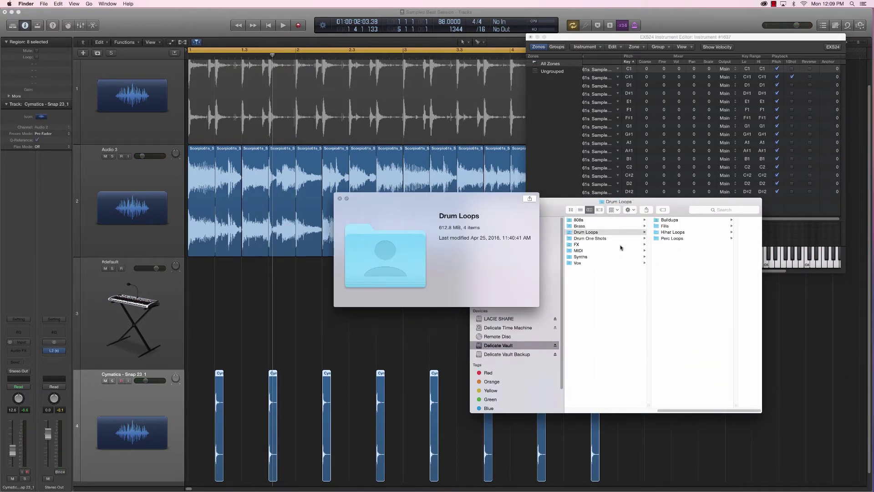
{"action": "key", "text": "Down"}
{"action": "key", "text": "Right"}
{"action": "key", "text": "Down"}
{"action": "key", "text": "Down"}
{"action": "key", "text": "Down"}
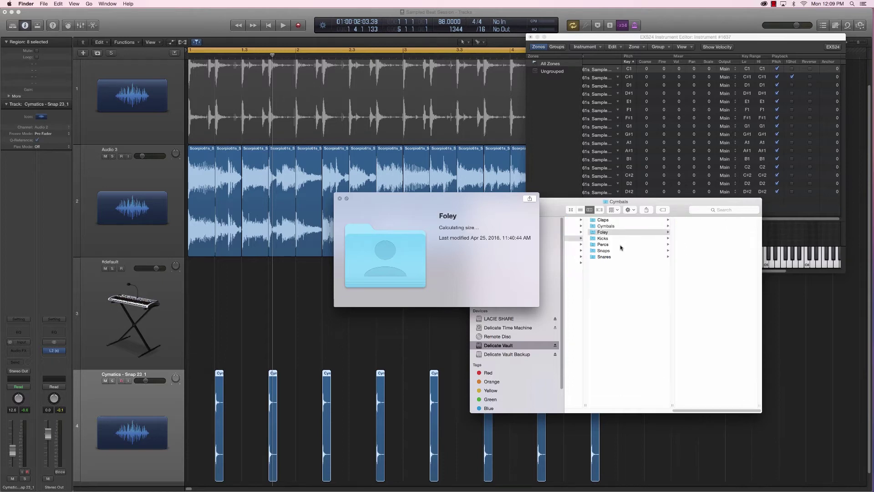
{"action": "key", "text": "Right"}
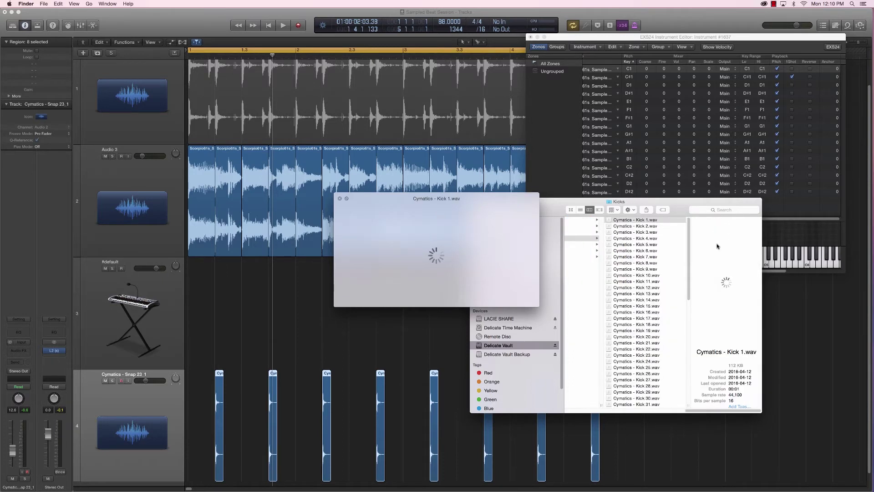
Step: Preview the kick samples, add Cymatics - Kick 4.wav on a new track at bar 1, and close the preview and Finder windows
{"action": "key", "text": "Down"}
{"action": "key", "text": "Down"}
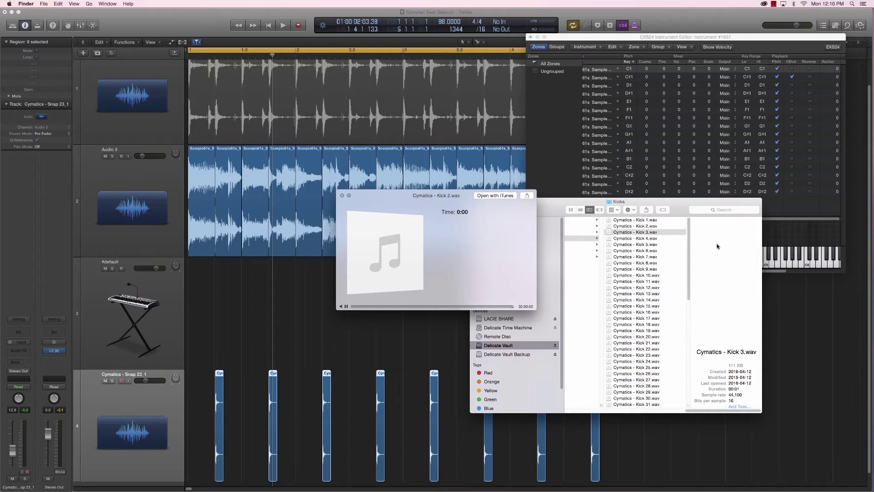
{"action": "key", "text": "Down"}
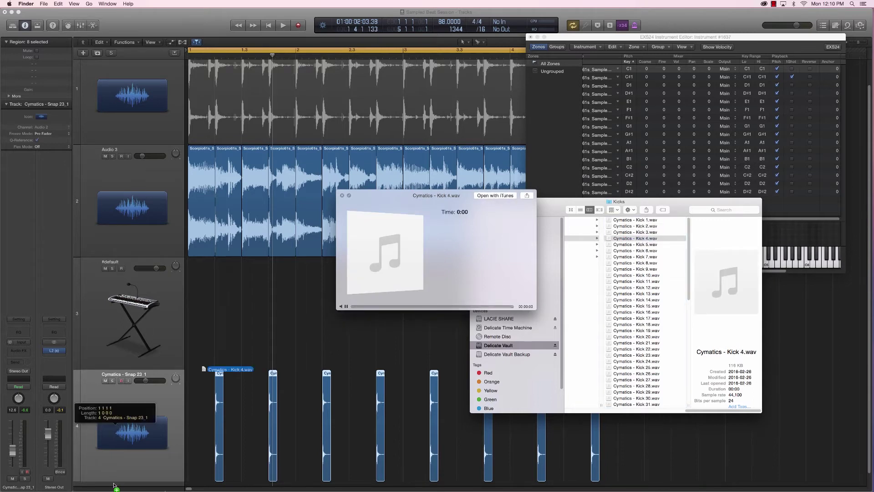
{"action": "scroll", "coordinate": [137, 485], "scroll_direction": "down", "scroll_amount": 2}
{"action": "left_click_drag", "start_coordinate": [159, 490], "coordinate": [191, 458]}
{"action": "scroll", "coordinate": [190, 433], "scroll_direction": "down", "scroll_amount": 5}
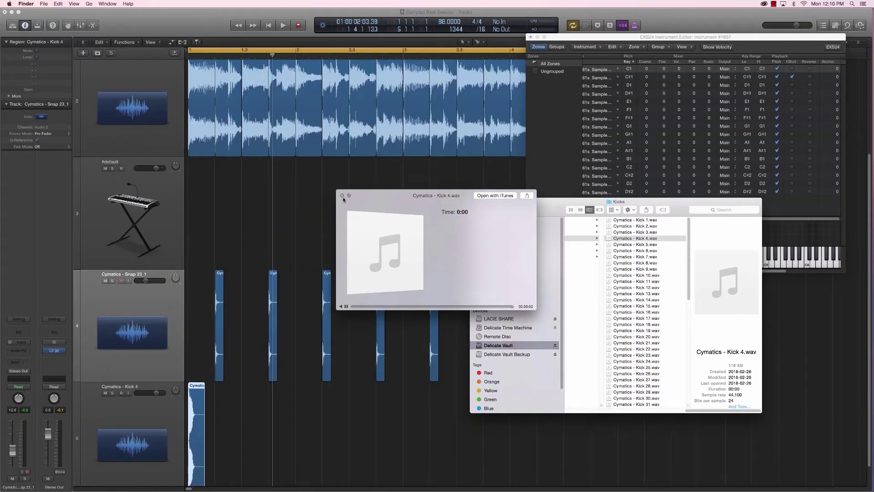
{"action": "left_click", "coordinate": [342, 196]}
{"action": "left_click", "coordinate": [474, 201]}
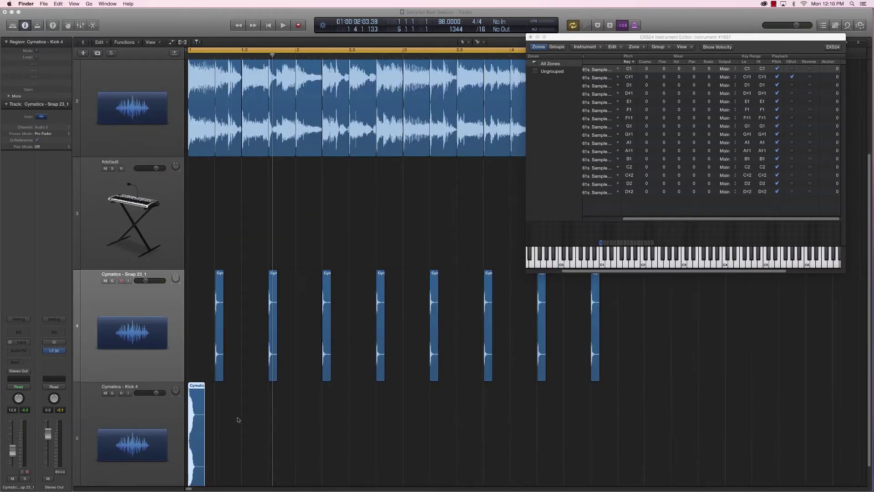
Step: Duplicate the kick region a sixteenth before beat 2 of bar 1 and audition the pattern
{"action": "scroll", "coordinate": [237, 419], "scroll_direction": "down", "scroll_amount": 2}
{"action": "left_click_drag", "start_coordinate": [197, 395], "coordinate": [218, 395]}
{"action": "left_click", "coordinate": [170, 389]}
{"action": "key", "text": "space"}
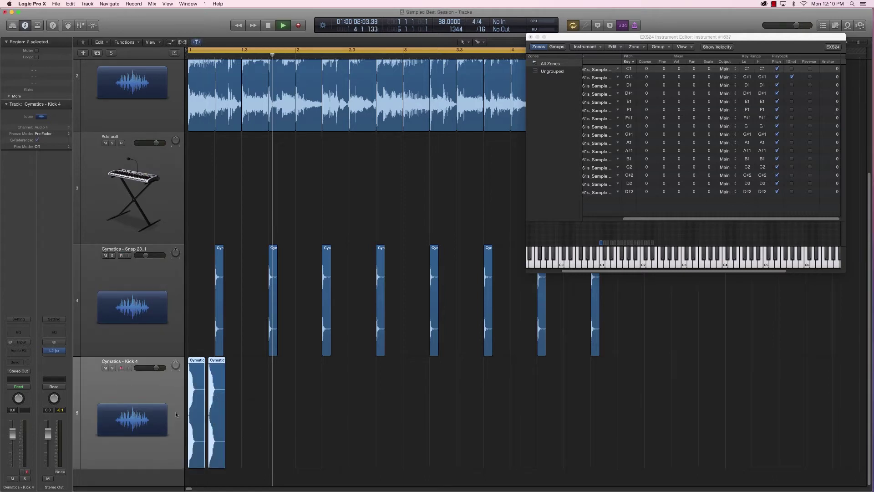
{"action": "key", "text": "space"}
{"action": "key", "text": "space"}
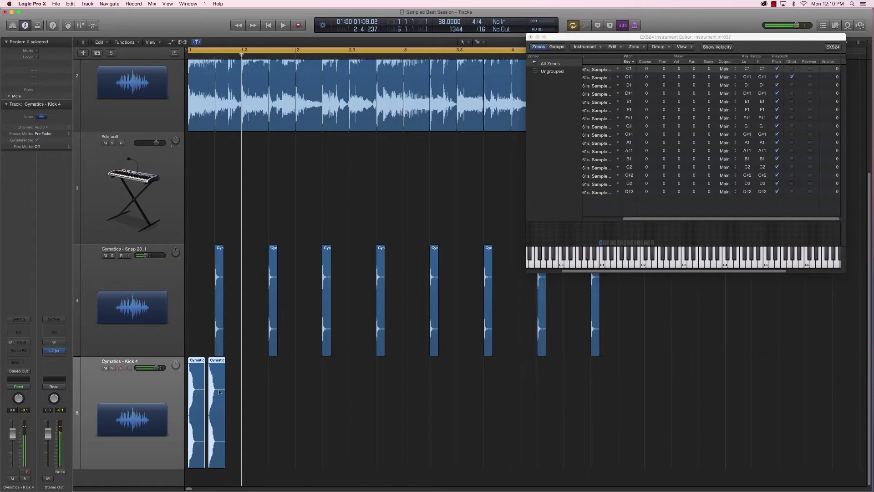
{"action": "left_click_drag", "start_coordinate": [216, 389], "coordinate": [262, 391]}
{"action": "key", "text": "Delete"}
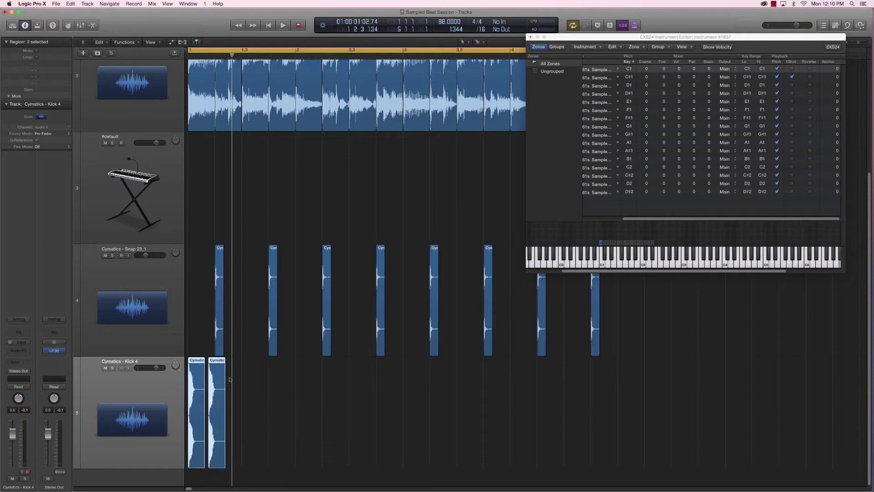
{"action": "key", "text": "Return"}
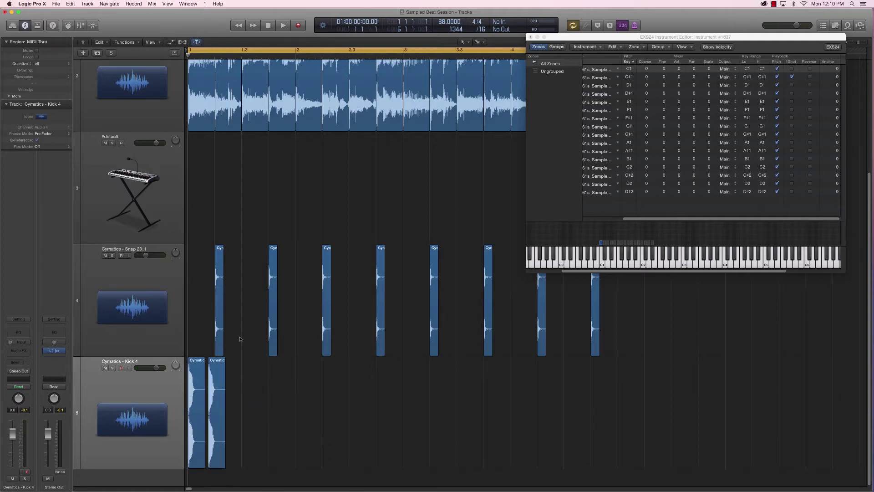
Step: Add two more kick copies in bar 1, midway through beat 2 and a sixteenth before beat 4, and audition the pattern
{"action": "left_click_drag", "start_coordinate": [218, 386], "coordinate": [273, 387]}
{"action": "left_click", "coordinate": [168, 400]}
{"action": "key", "text": "space"}
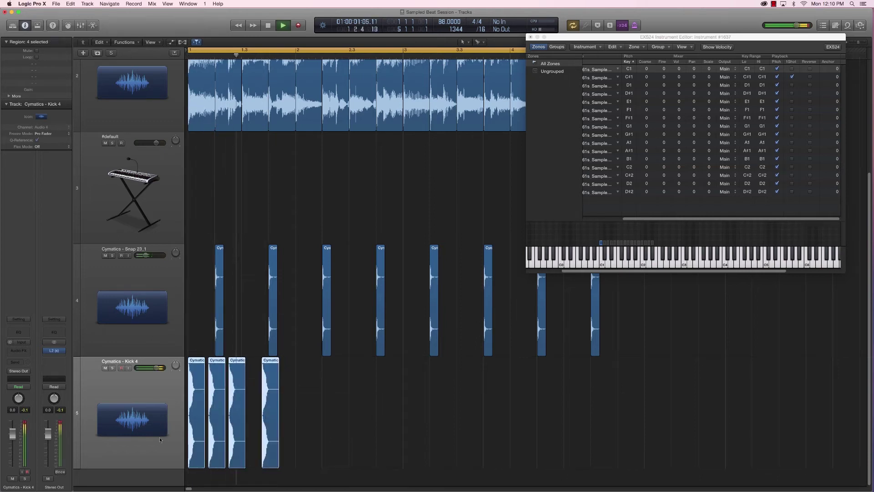
{"action": "key", "text": "space"}
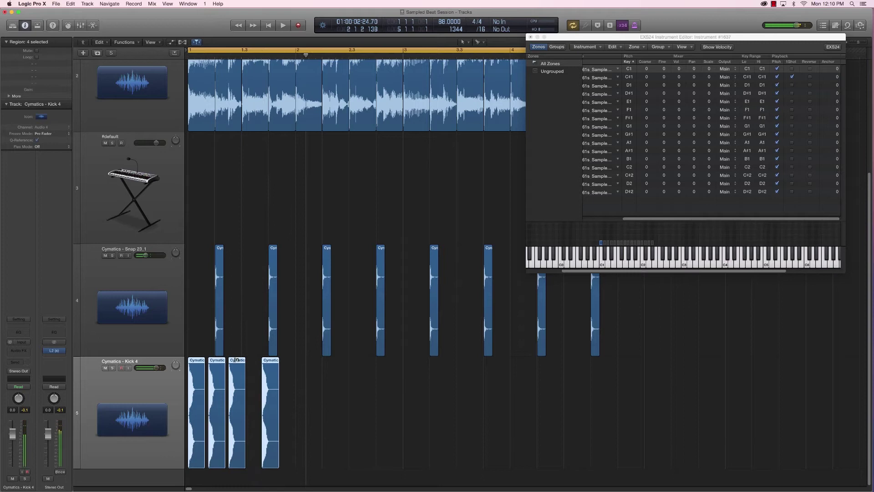
Step: Copy the last kick region to the start of bar 2 and audition the pattern
{"action": "left_click", "coordinate": [258, 384]}
{"action": "left_click_drag", "start_coordinate": [267, 388], "coordinate": [310, 400]}
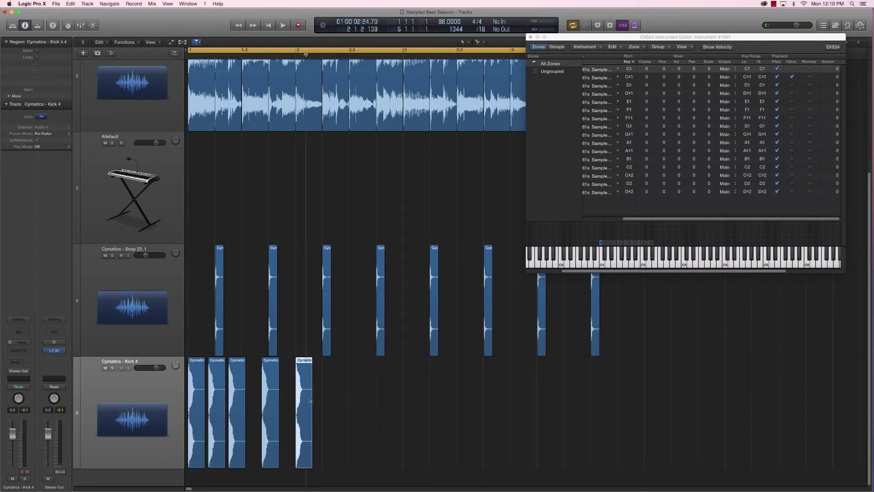
{"action": "left_click", "coordinate": [155, 414]}
{"action": "key", "text": "space"}
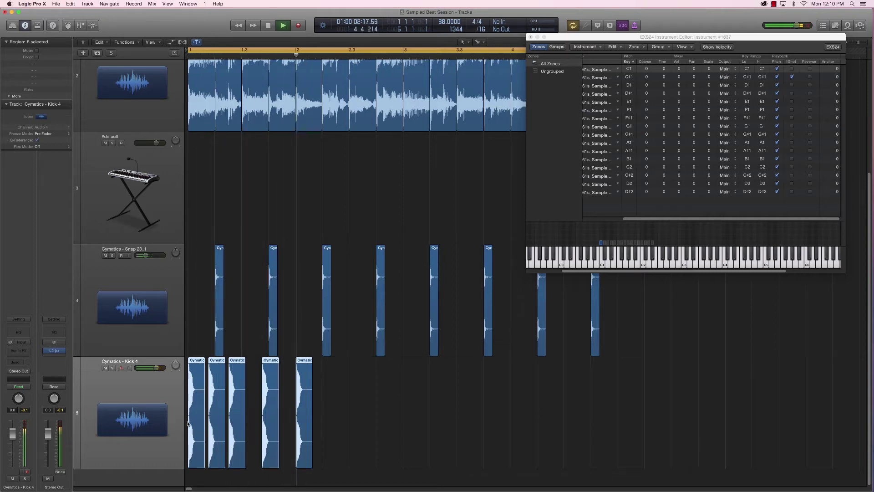
{"action": "key", "text": "space"}
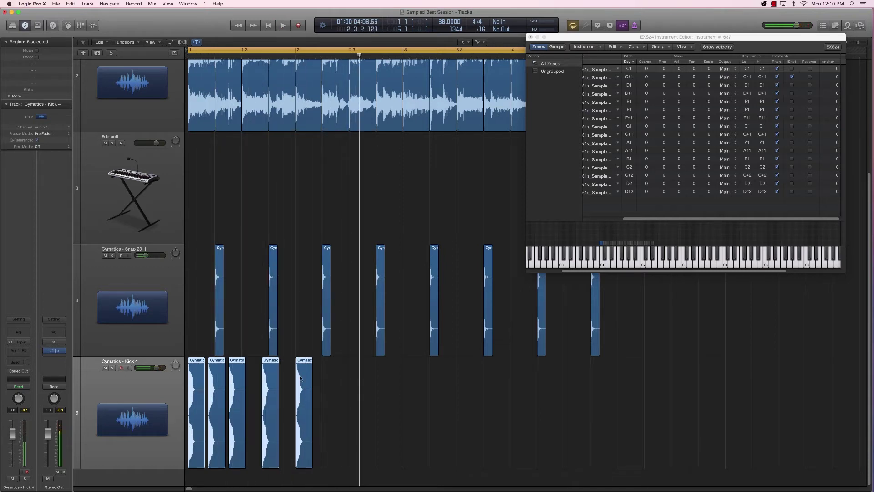
Step: Add two more kick copies in bar 2, midway through beat 2 and on beat 3, and select all the kick regions
{"action": "left_click", "coordinate": [315, 383]}
{"action": "left_click_drag", "start_coordinate": [301, 391], "coordinate": [341, 390]}
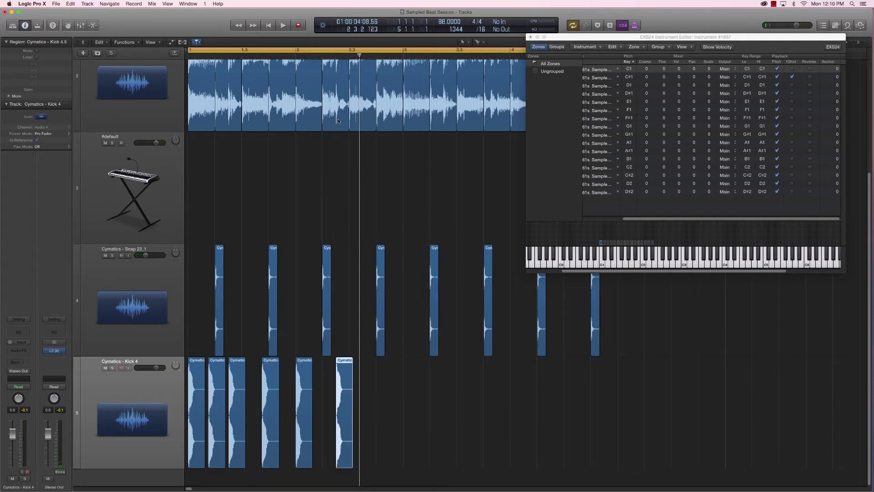
{"action": "left_click_drag", "start_coordinate": [343, 371], "coordinate": [356, 371]}
{"action": "left_click", "coordinate": [160, 407]}
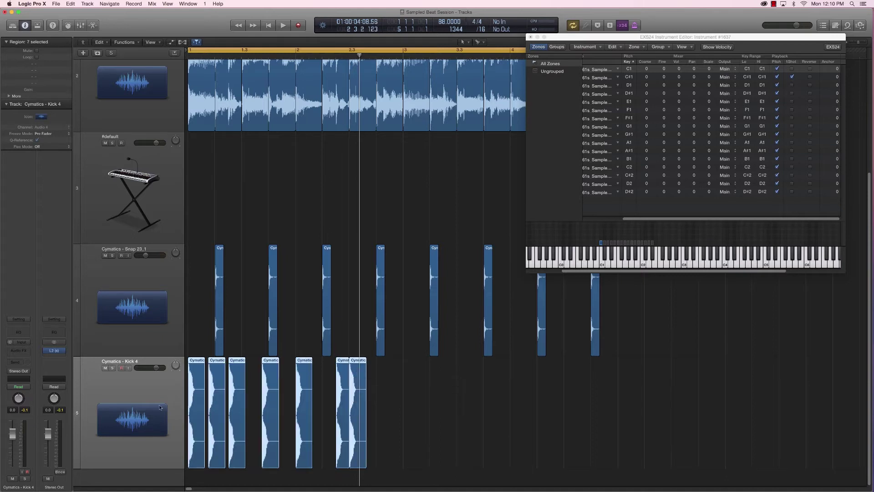
Step: Play the beat, lower the Kick 4 track's volume to about -6.6 dB, and stop playback
{"action": "key", "text": "space"}
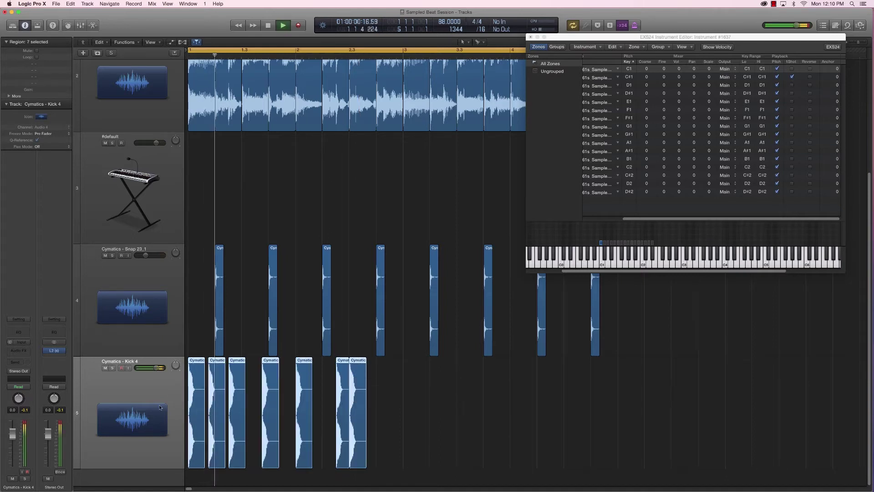
{"action": "left_click_drag", "start_coordinate": [13, 456], "coordinate": [13, 465]}
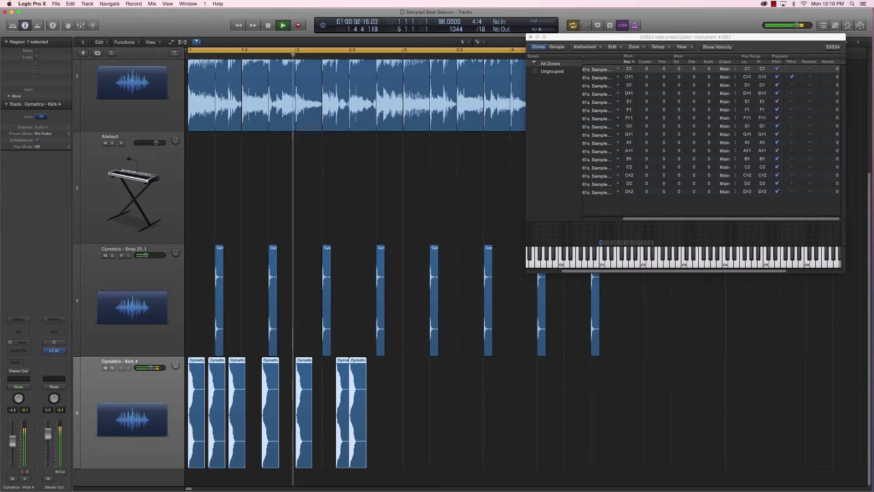
{"action": "key", "text": "space"}
Step: Add two kick copies near the end of bar 2 and duplicate the whole two-bar kick pattern into bars 3 and 4
{"action": "left_click_drag", "start_coordinate": [360, 385], "coordinate": [398, 384]}
{"action": "left_click", "coordinate": [176, 410]}
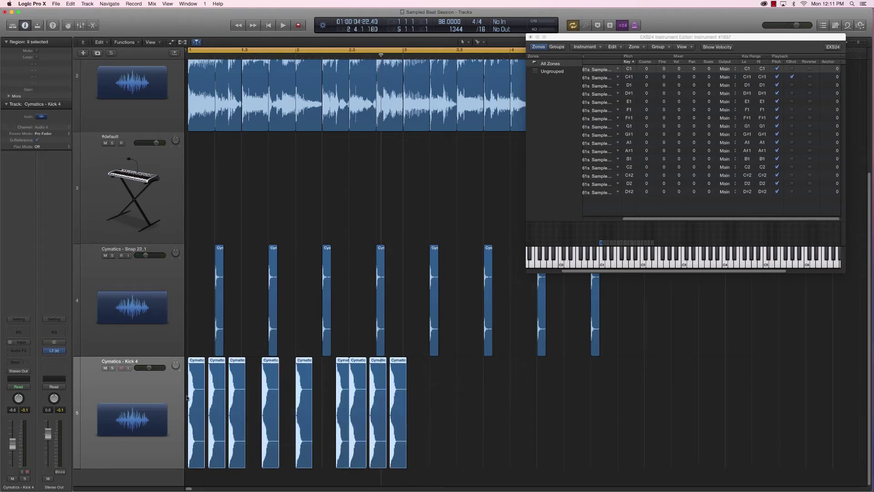
{"action": "left_click_drag", "start_coordinate": [196, 399], "coordinate": [413, 401]}
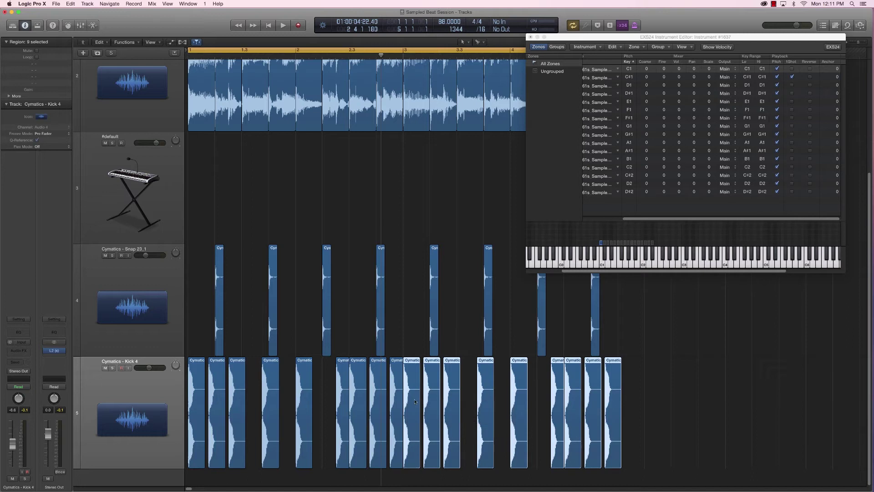
Step: Keep the EXS24 Instrument Editor open by cancelling the save prompt, then shrink its window and move it clear of the regions
{"action": "left_click_drag", "start_coordinate": [554, 38], "coordinate": [563, 72]}
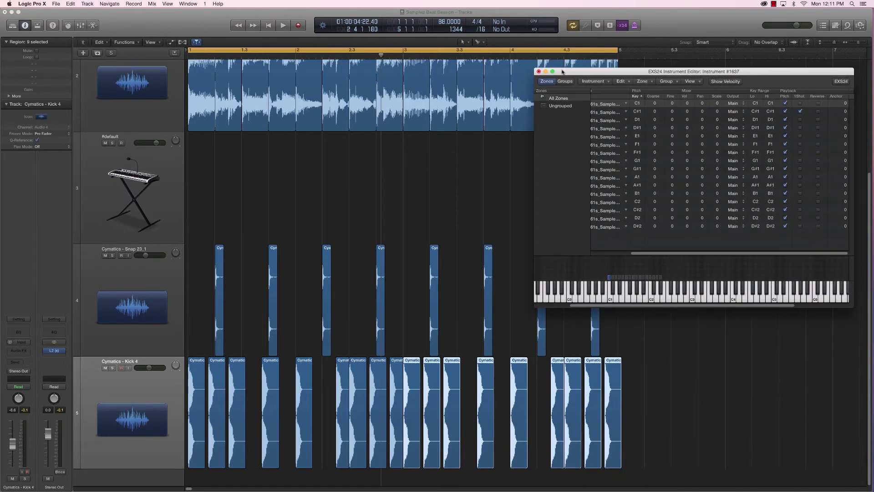
{"action": "left_click", "coordinate": [538, 72]}
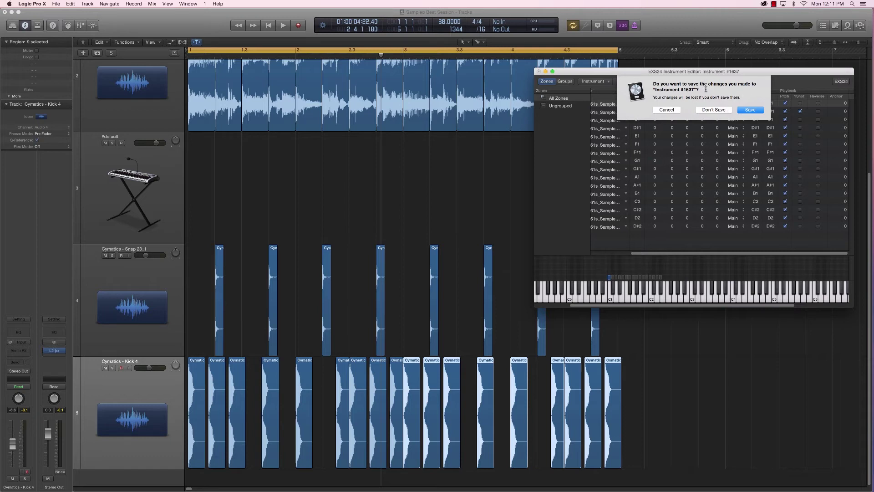
{"action": "left_click", "coordinate": [669, 110]}
{"action": "left_click_drag", "start_coordinate": [593, 69], "coordinate": [605, 45]}
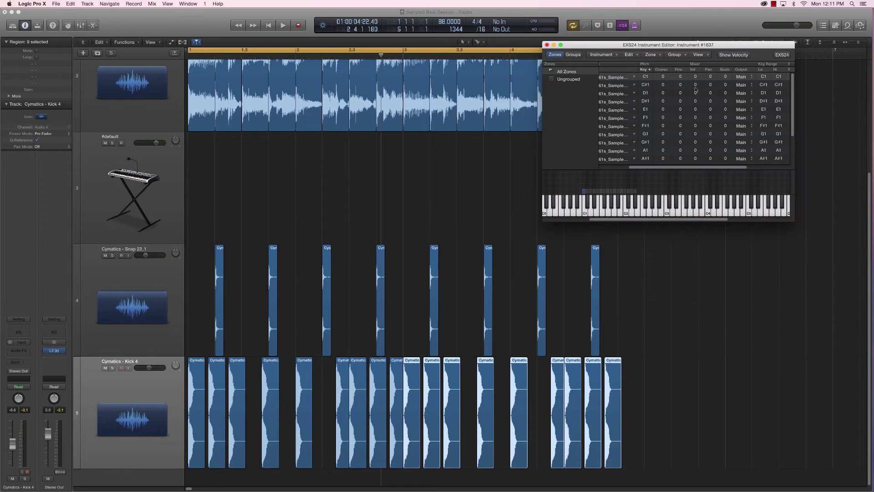
{"action": "left_click_drag", "start_coordinate": [665, 42], "coordinate": [739, 17]}
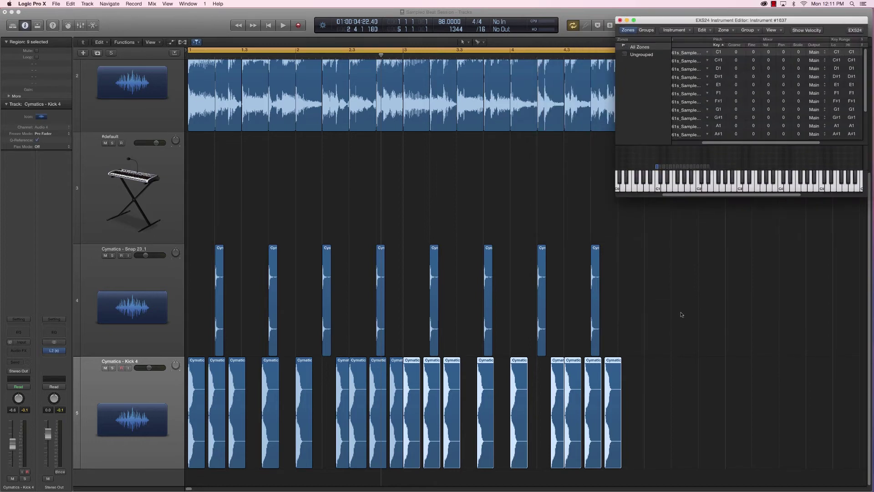
Step: Play the full beat with the Kick 4 track selected and lower its volume to about -7.6 dB
{"action": "key", "text": "space"}
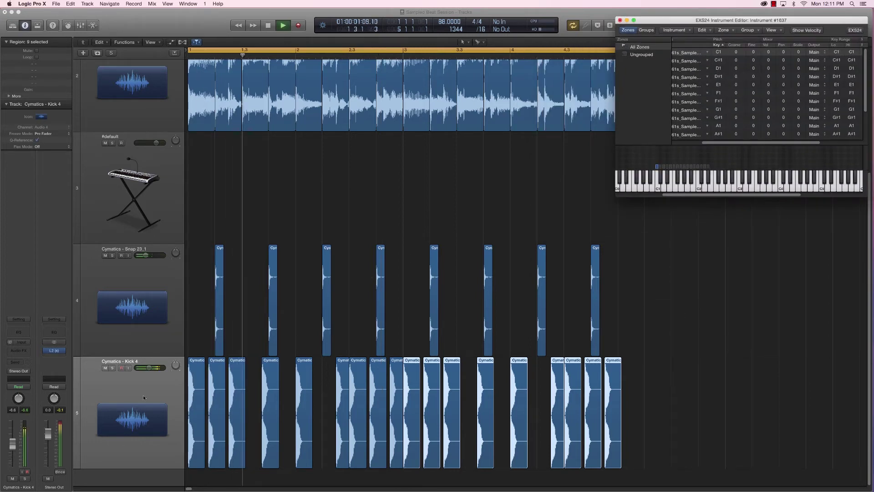
{"action": "left_click", "coordinate": [136, 383]}
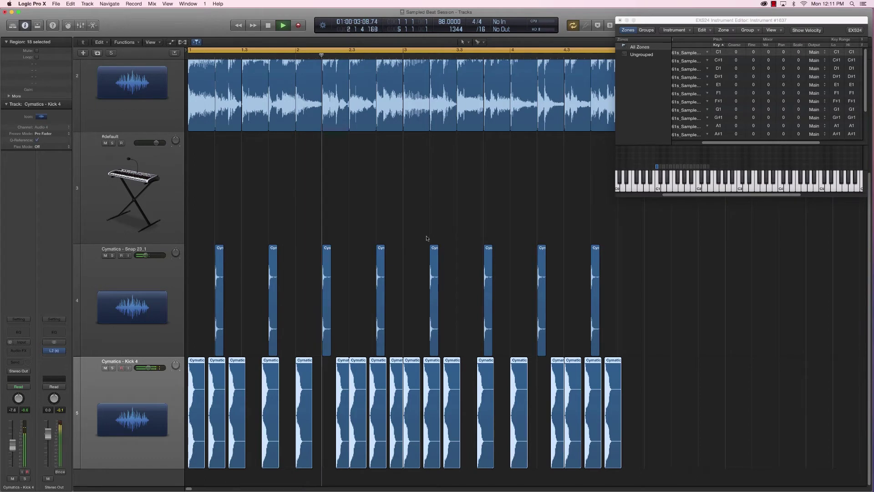
Step: Mute the sliced Audio 3 track and select the #default sampler track
{"action": "left_click", "coordinate": [127, 85]}
{"action": "scroll", "coordinate": [154, 146], "scroll_direction": "up", "scroll_amount": 3}
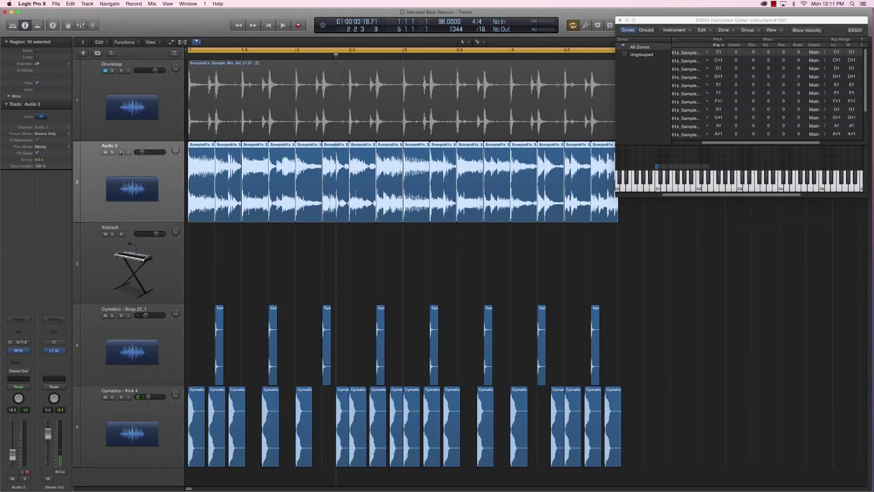
{"action": "left_click", "coordinate": [105, 152]}
{"action": "left_click", "coordinate": [120, 244]}
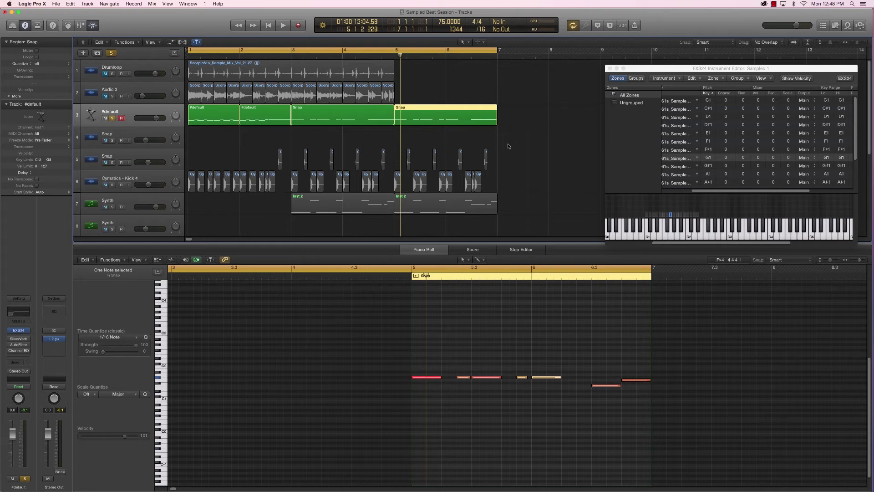
Step: Select all regions on the soloed #default sampler track, play them, and stop near the end of bar 2
{"action": "left_click", "coordinate": [387, 140]}
{"action": "left_click", "coordinate": [139, 117]}
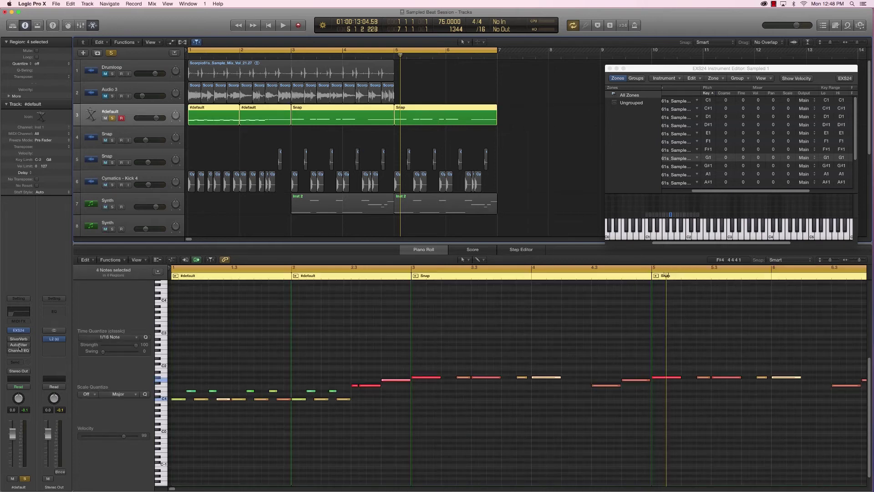
{"action": "key", "text": "space"}
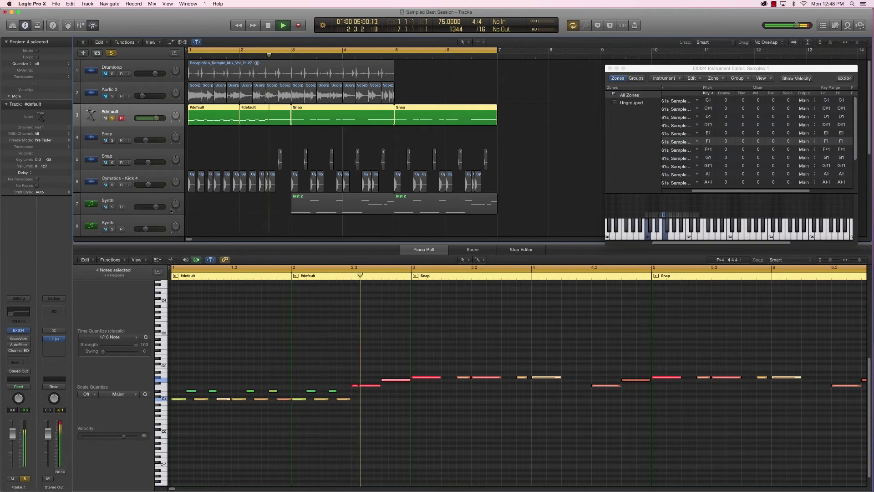
{"action": "key", "text": "space"}
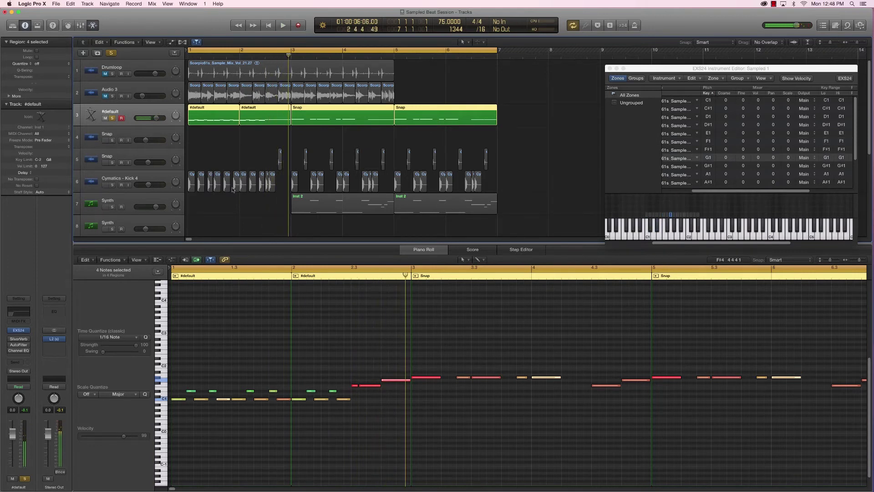
Step: Set the cycle range to bars 3 to 7 to audition the soloed sampler part, and hide the Piano Roll
{"action": "left_click", "coordinate": [298, 129]}
{"action": "left_click_drag", "start_coordinate": [292, 50], "coordinate": [497, 76]}
{"action": "key", "text": "space"}
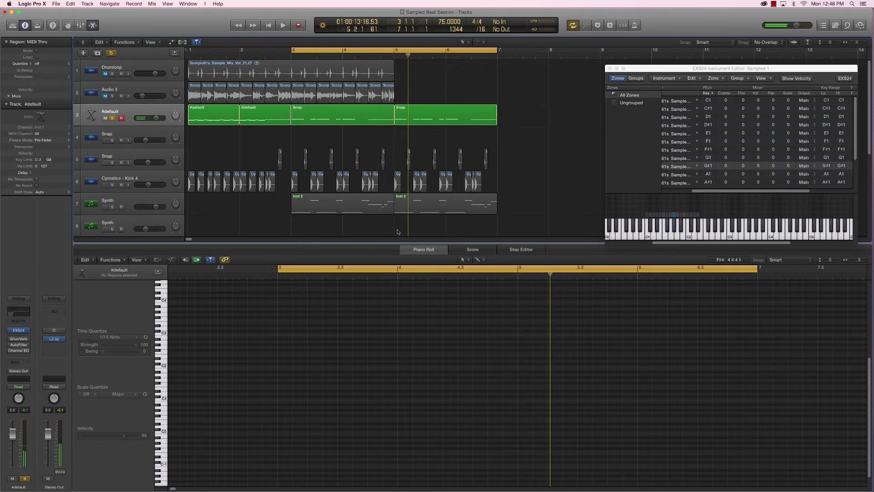
{"action": "key", "text": "e"}
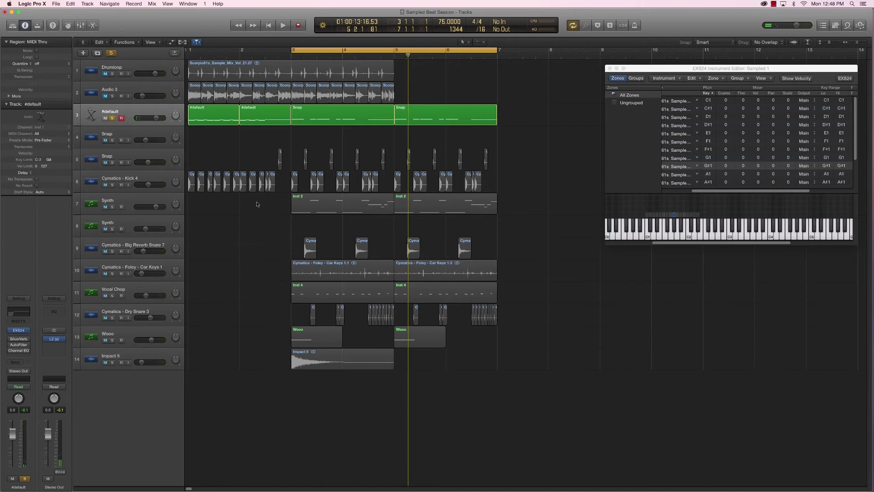
Step: Unsolo the #default sampler track, mute it briefly, and unmute it
{"action": "left_click", "coordinate": [111, 119]}
{"action": "left_click", "coordinate": [105, 118]}
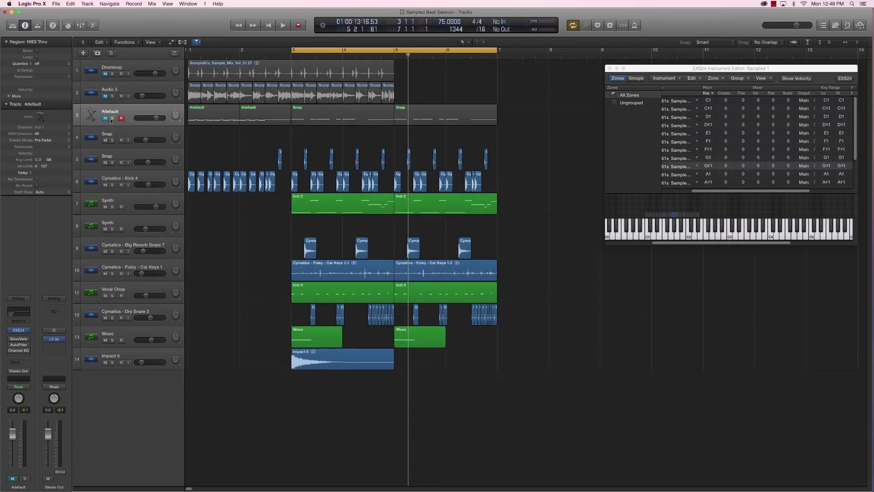
{"action": "left_click", "coordinate": [105, 119]}
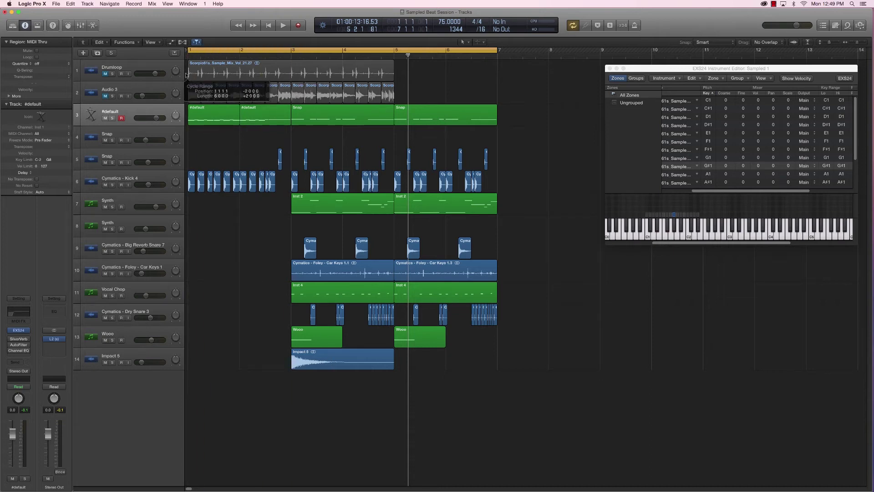
Step: Play the full arrangement from bar 1 and set the cycle range to bars 3 to 7 during playback
{"action": "key", "text": "Return"}
{"action": "key", "text": "space"}
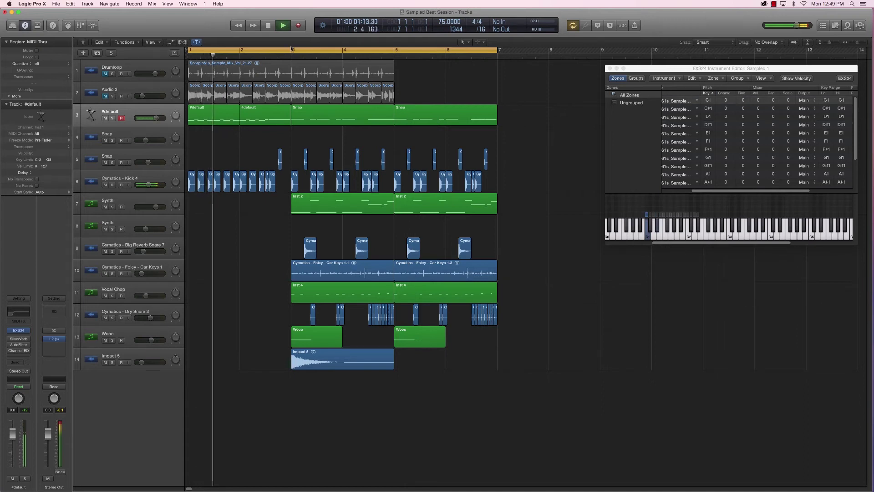
{"action": "left_click_drag", "start_coordinate": [292, 50], "coordinate": [517, 85]}
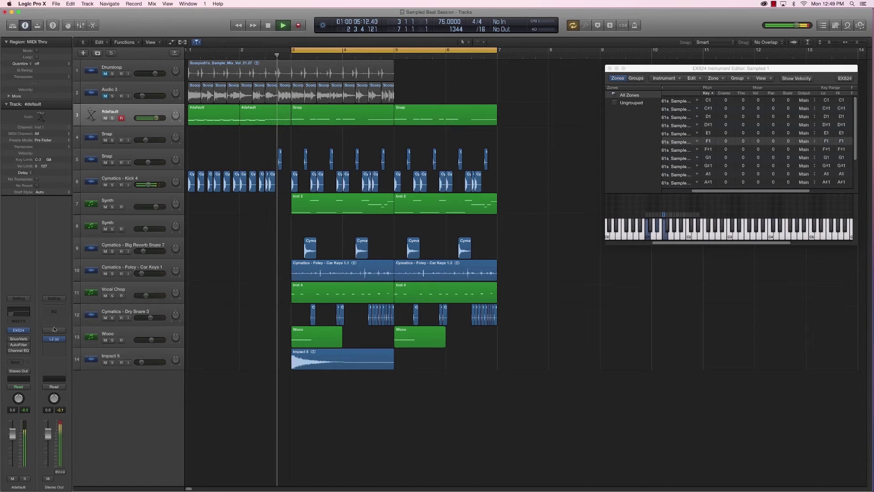
Step: Listen to the beat with the Vocal Chop track muted, toggle the upper Synth track's solo, and unmute Vocal Chop
{"action": "left_click", "coordinate": [105, 295]}
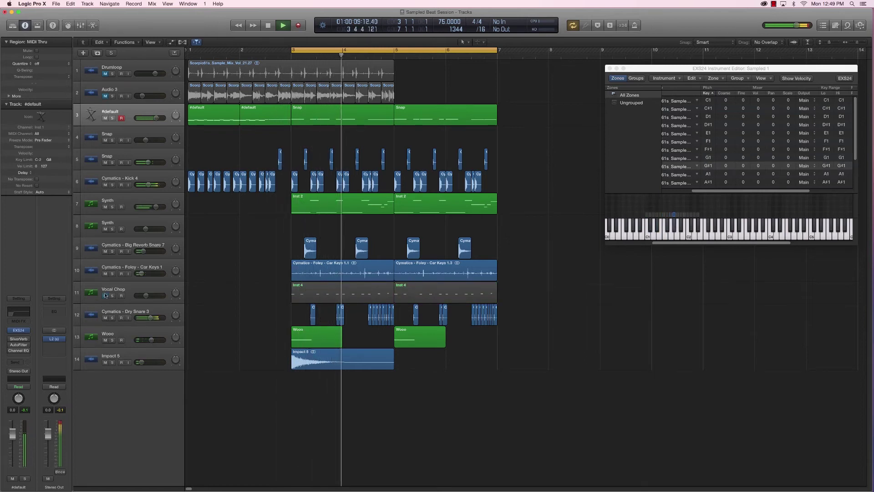
{"action": "left_click", "coordinate": [113, 207]}
{"action": "left_click", "coordinate": [113, 207]}
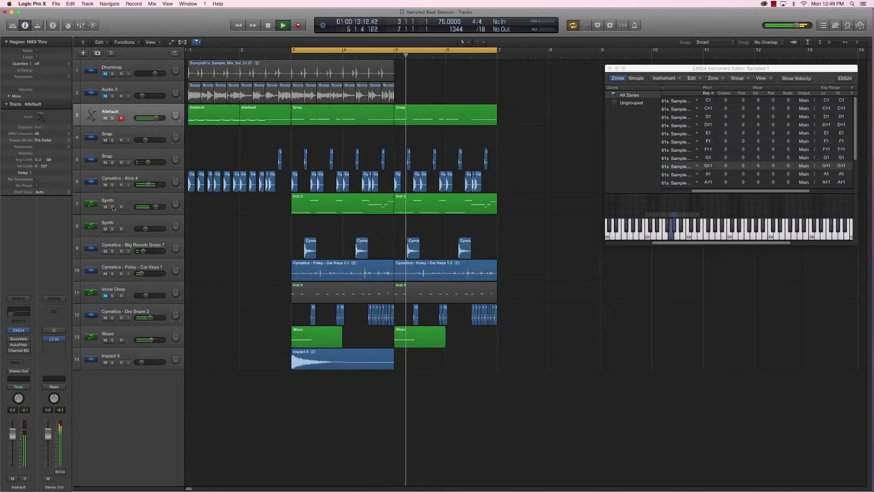
{"action": "left_click", "coordinate": [106, 297]}
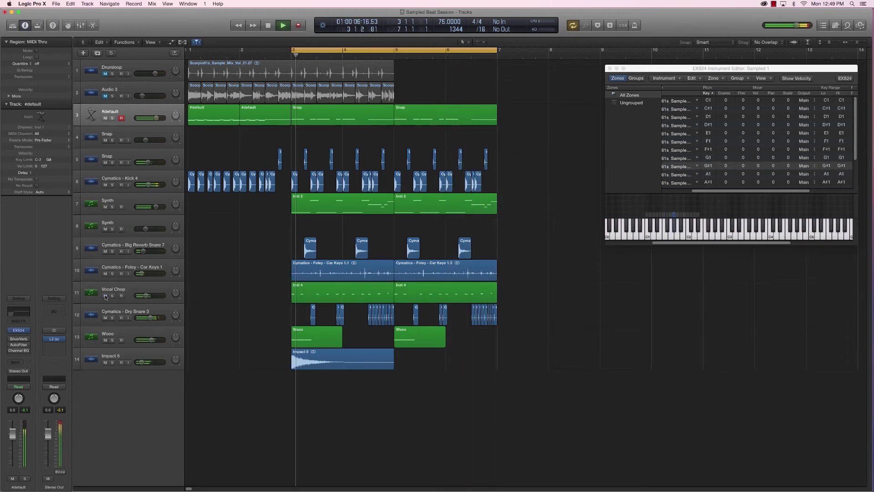
Step: Select the Vocal Chop track, clear the region selection, and toggle the #default sampler track's solo on and off during playback
{"action": "left_click", "coordinate": [132, 296]}
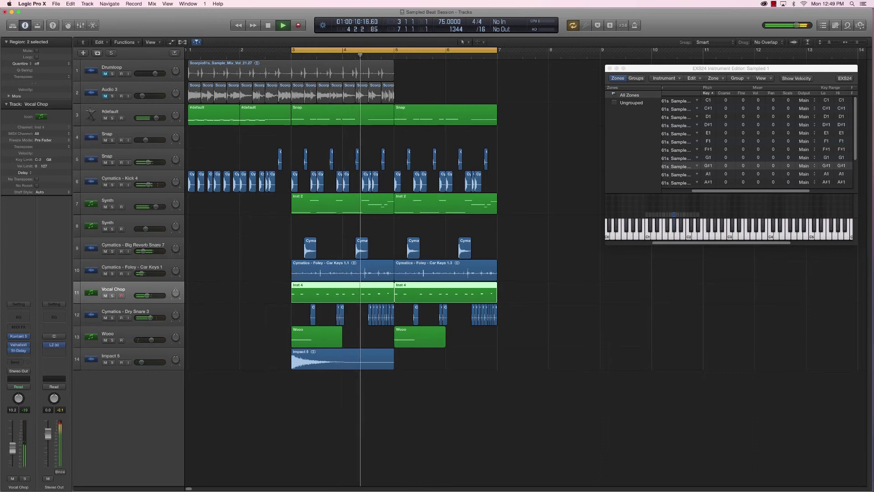
{"action": "left_click", "coordinate": [203, 409]}
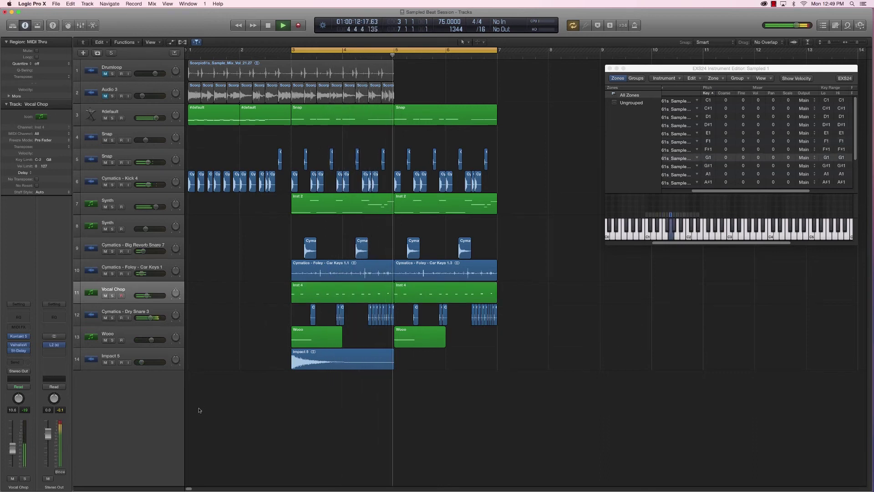
{"action": "left_click", "coordinate": [113, 118]}
{"action": "left_click", "coordinate": [113, 119]}
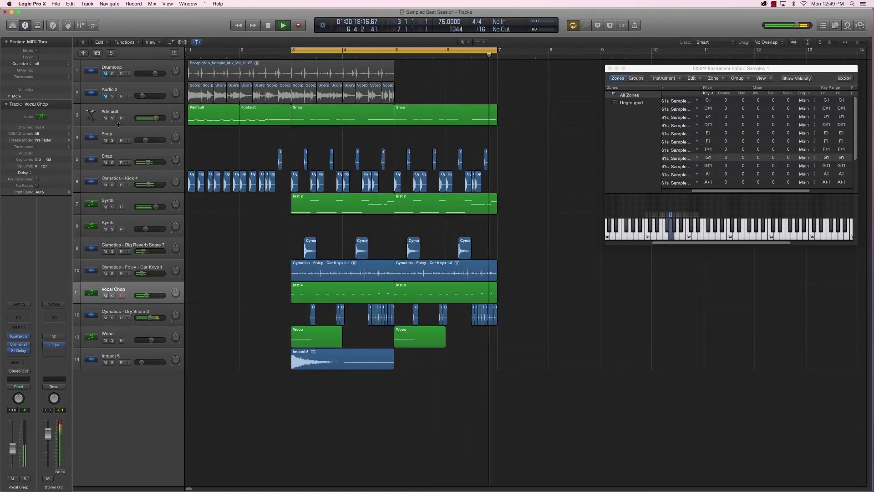
Step: Extend the cycle range back to bar 1, and copy the Impact 5 region to bar 1 and the final dry snare roll to the second half of bar 2
{"action": "left_click_drag", "start_coordinate": [292, 50], "coordinate": [189, 51]}
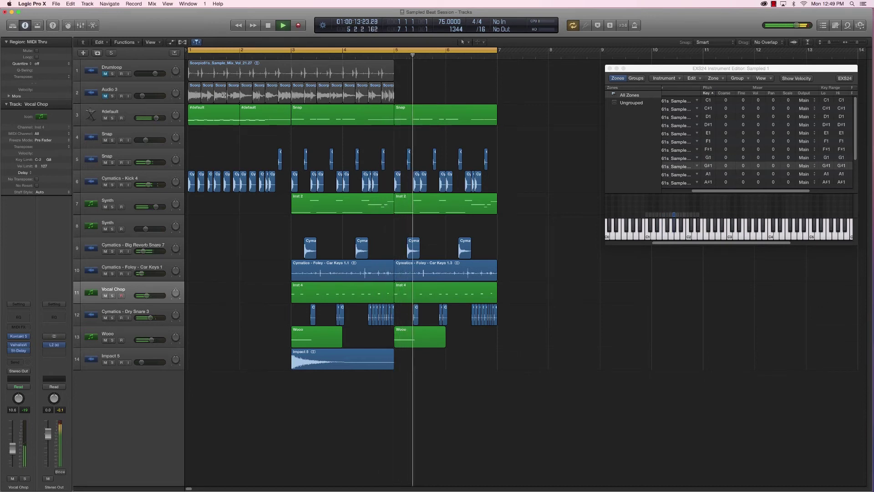
{"action": "left_click_drag", "start_coordinate": [328, 362], "coordinate": [224, 370]}
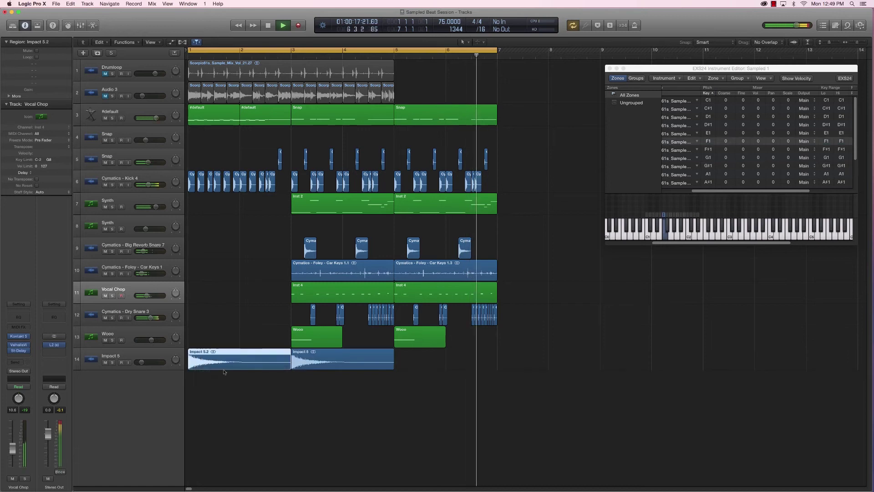
{"action": "left_click", "coordinate": [242, 388]}
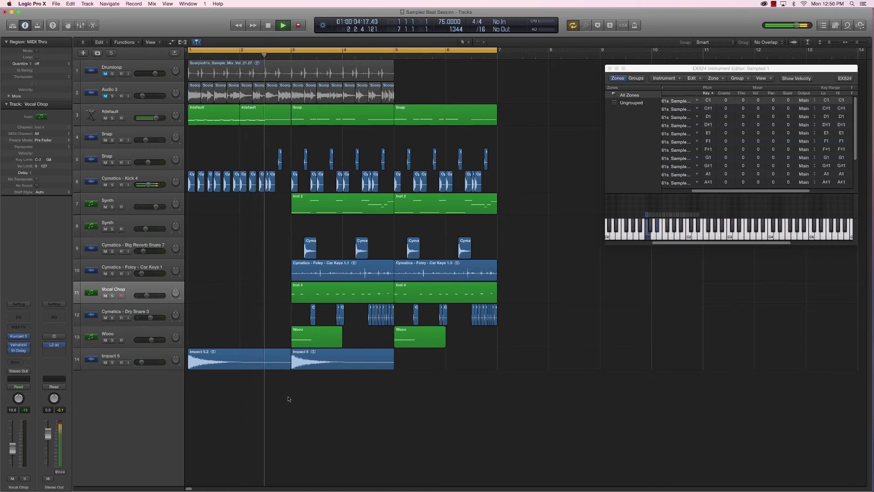
{"action": "left_click_drag", "start_coordinate": [510, 326], "coordinate": [272, 318]}
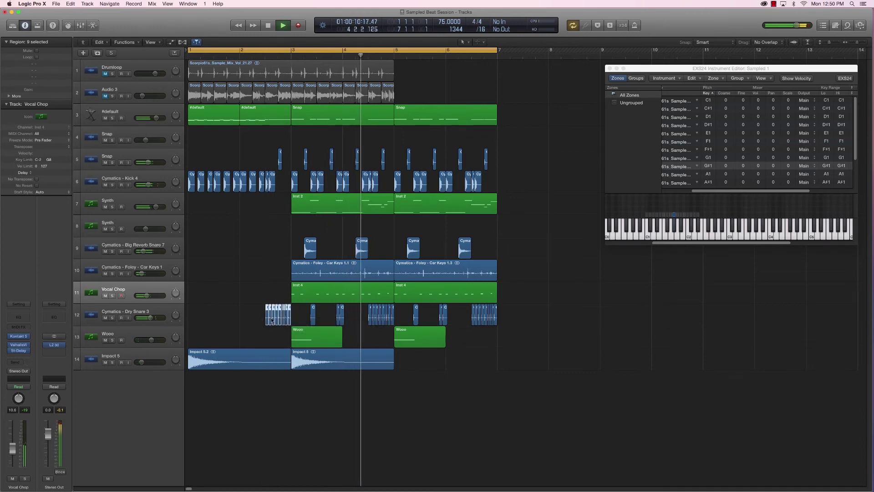
{"action": "left_click", "coordinate": [262, 298]}
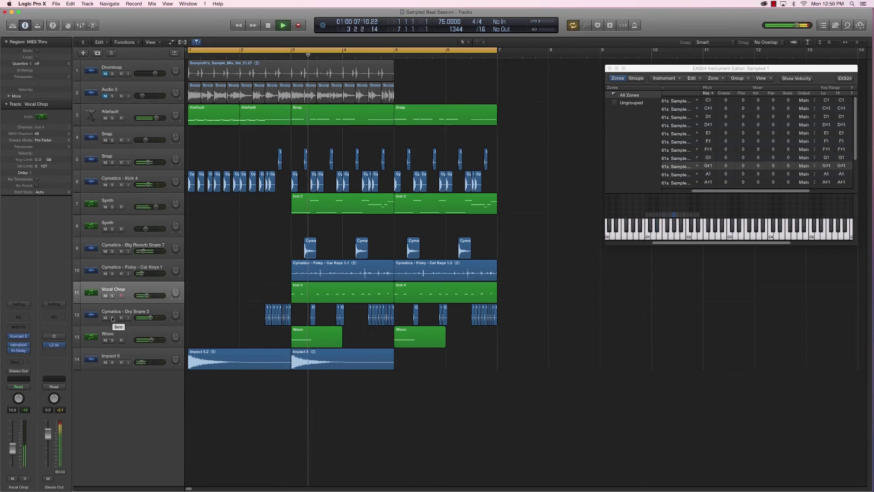
Step: Apply a 24 dB/Oct high cut at 230 Hz with a Channel EQ on Stereo Out, and set the cycle range to bars 3 to 7
{"action": "left_click", "coordinate": [54, 317]}
{"action": "left_click_drag", "start_coordinate": [321, 137], "coordinate": [107, 202]}
{"action": "left_click_drag", "start_coordinate": [200, 28], "coordinate": [191, 171]}
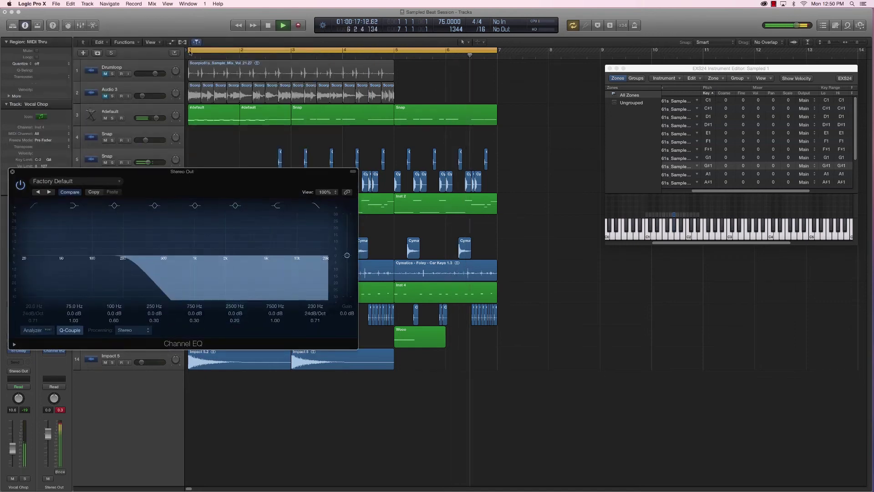
{"action": "left_click_drag", "start_coordinate": [190, 53], "coordinate": [292, 62]}
{"action": "left_click", "coordinate": [215, 98]}
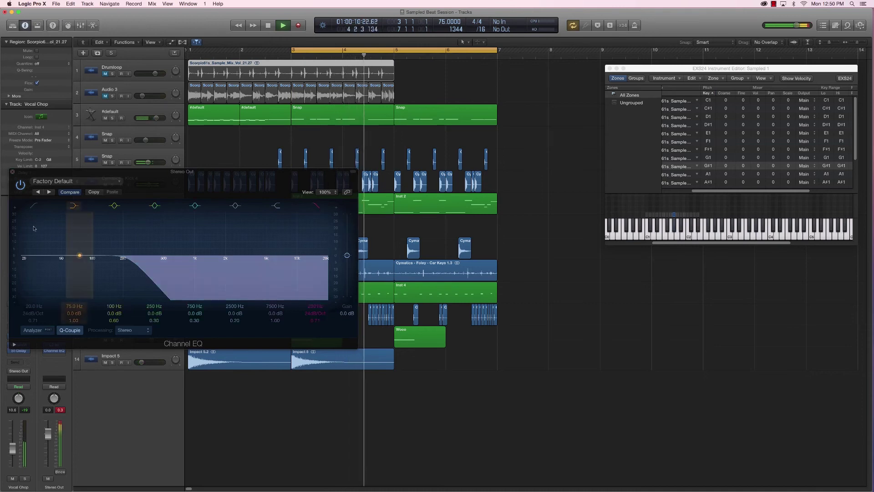
Step: Try a low cut on the Stereo Out's Channel EQ, switch it off, close the EQ window, and stop playback
{"action": "left_click", "coordinate": [26, 270]}
{"action": "left_click_drag", "start_coordinate": [26, 270], "coordinate": [122, 278]}
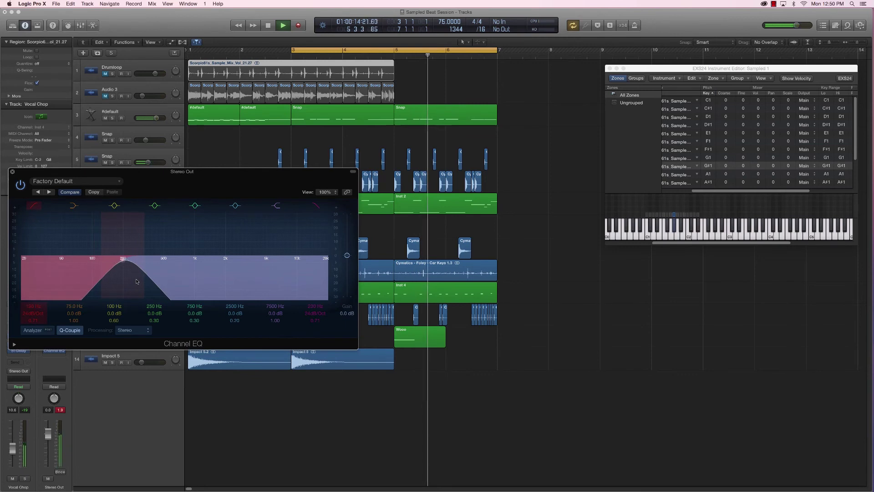
{"action": "left_click", "coordinate": [34, 205]}
{"action": "left_click", "coordinate": [12, 171]}
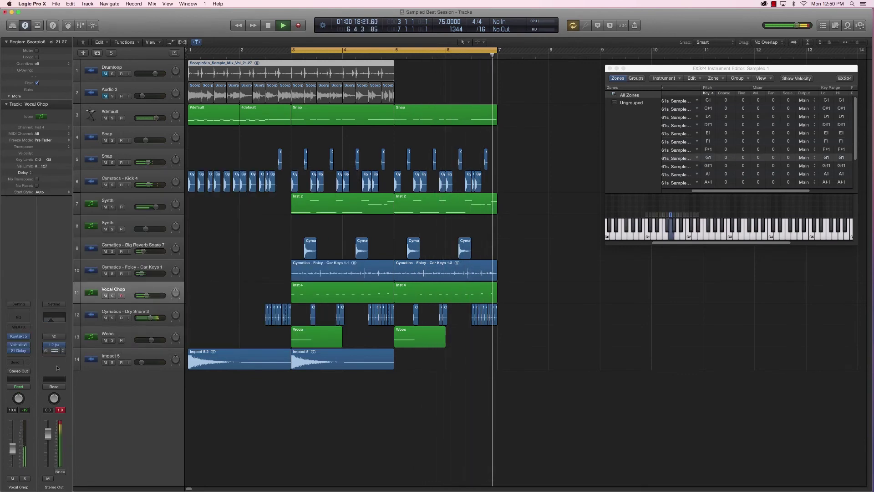
{"action": "key", "text": "space"}
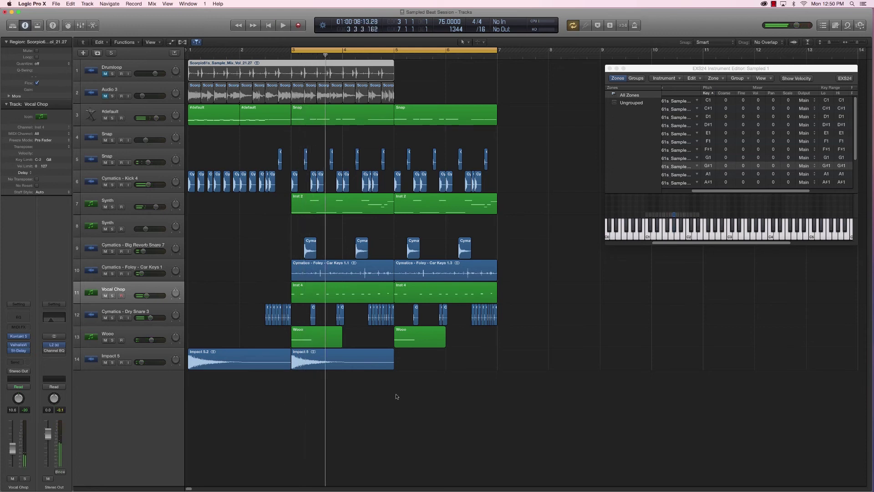